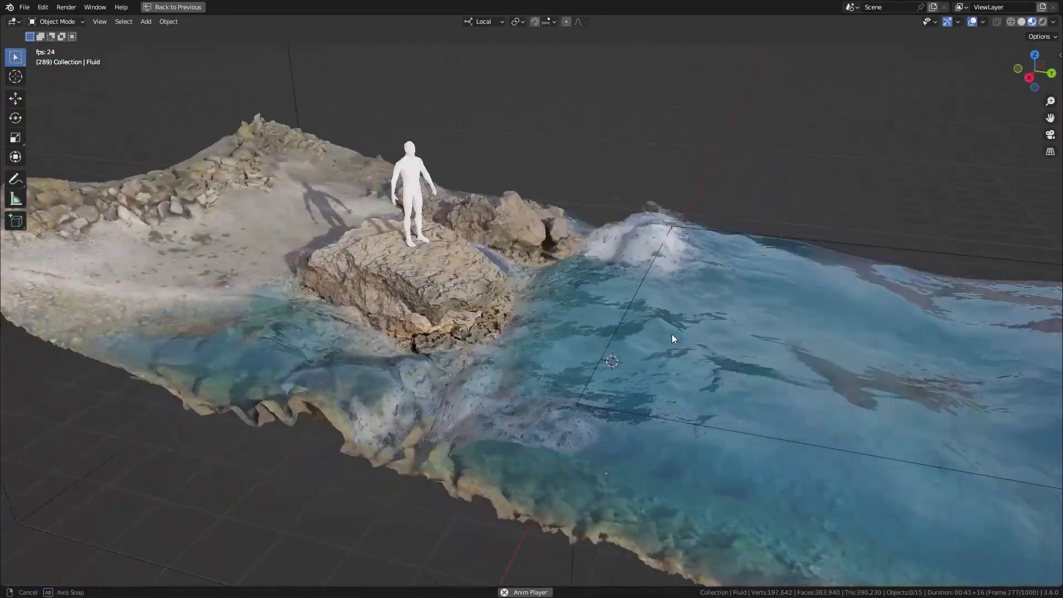
Step: Examine the animated shoreline and rocky waterfall fluid simulations from several angles
middle_click_drag(672, 334, 659, 333)
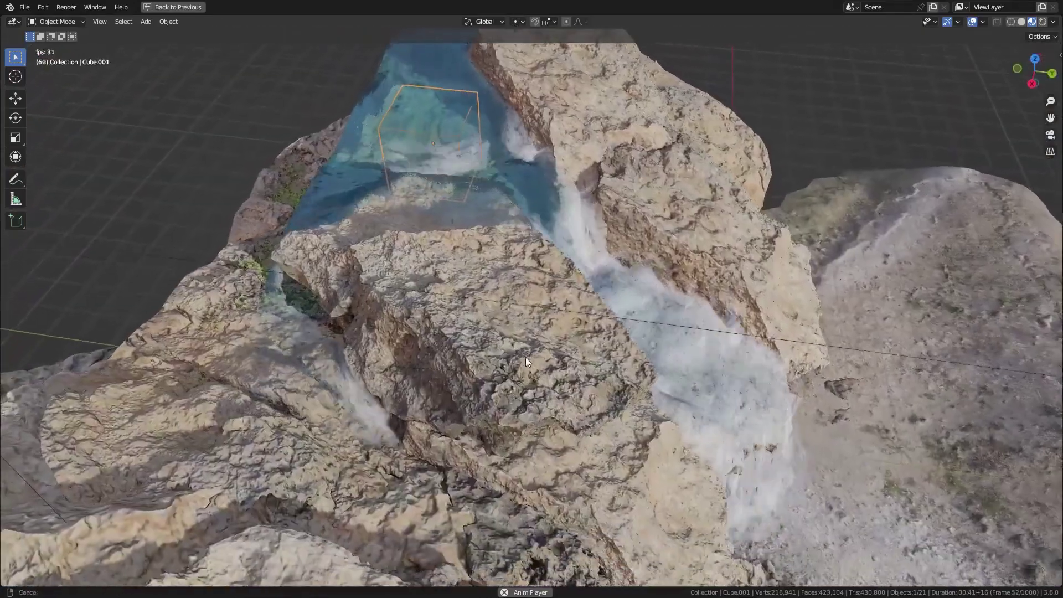
middle_click_drag(526, 357, 449, 364, "shift")
middle_click_drag(579, 386, 526, 356, "shift")
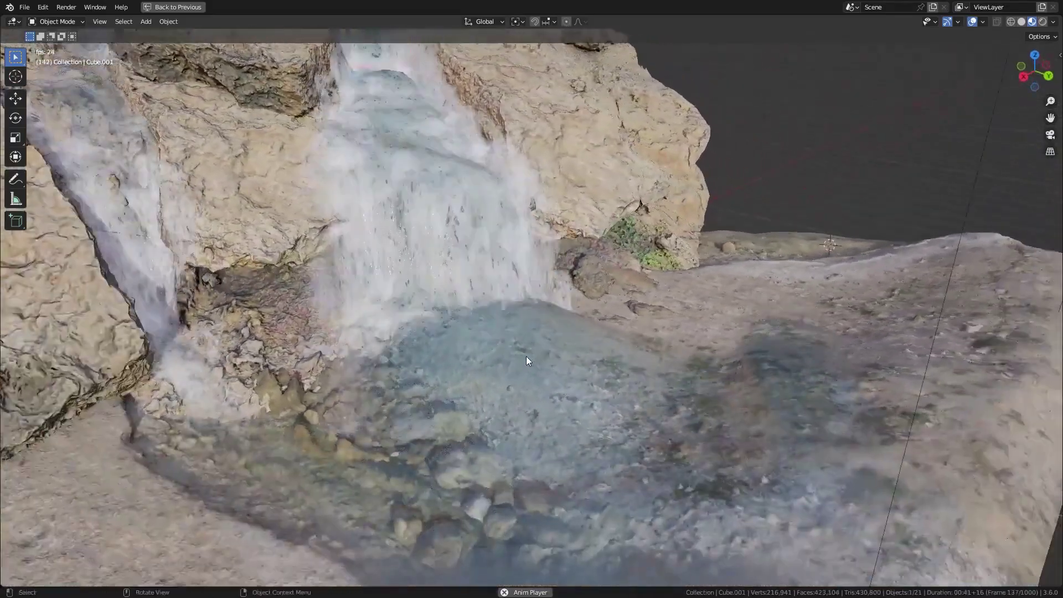
scroll(526, 360, "down", 3)
mouse_move(601, 356)
middle_mouse_down()
mouse_move(551, 386)
mouse_move(560, 380)
middle_mouse_up()
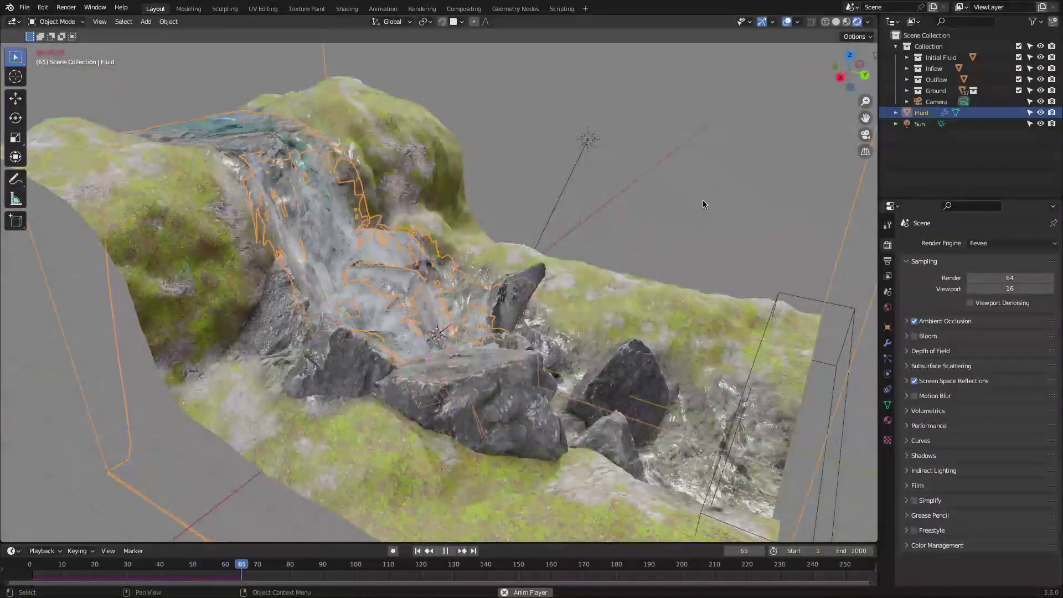
Step: Deselect the fluid and examine the mesh structure of the mossy waterfall and coastal wave scenes during playback
left_click(703, 204)
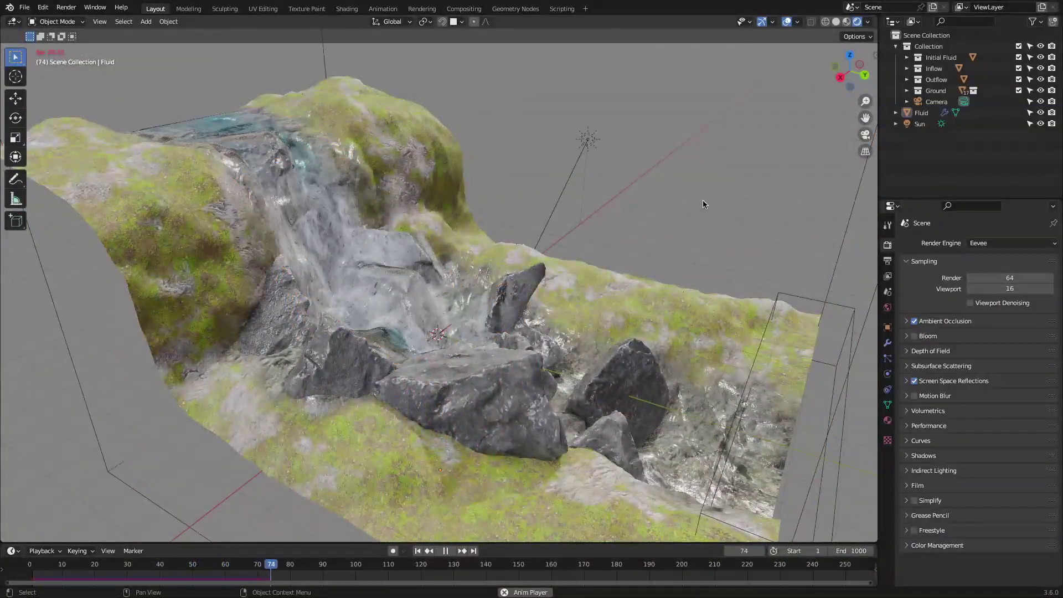
middle_click_drag(702, 204, 529, 93)
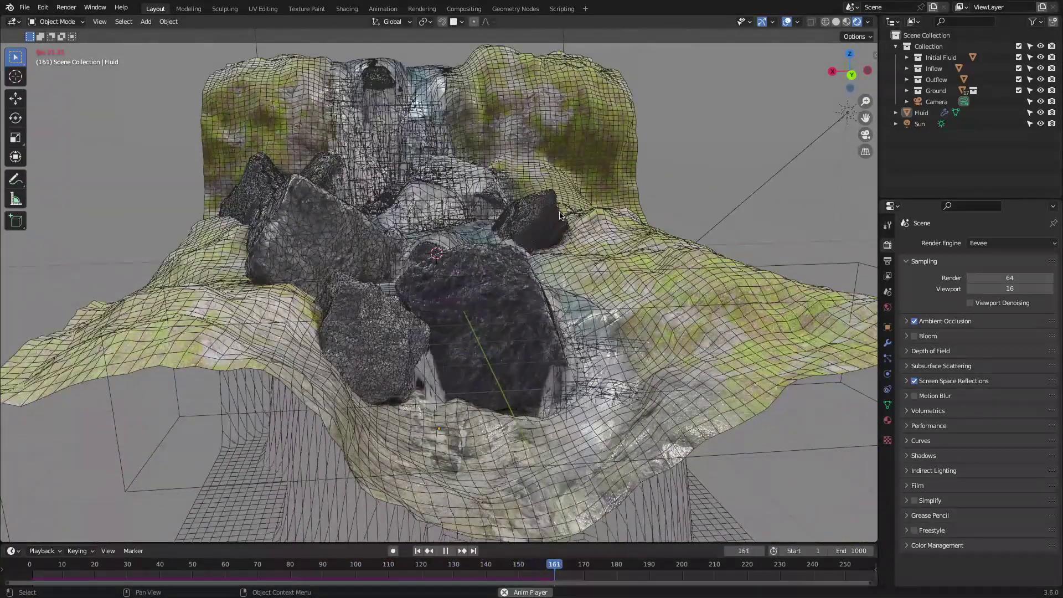
scroll(560, 212, "down", 2)
middle_click_drag(559, 212, 589, 225)
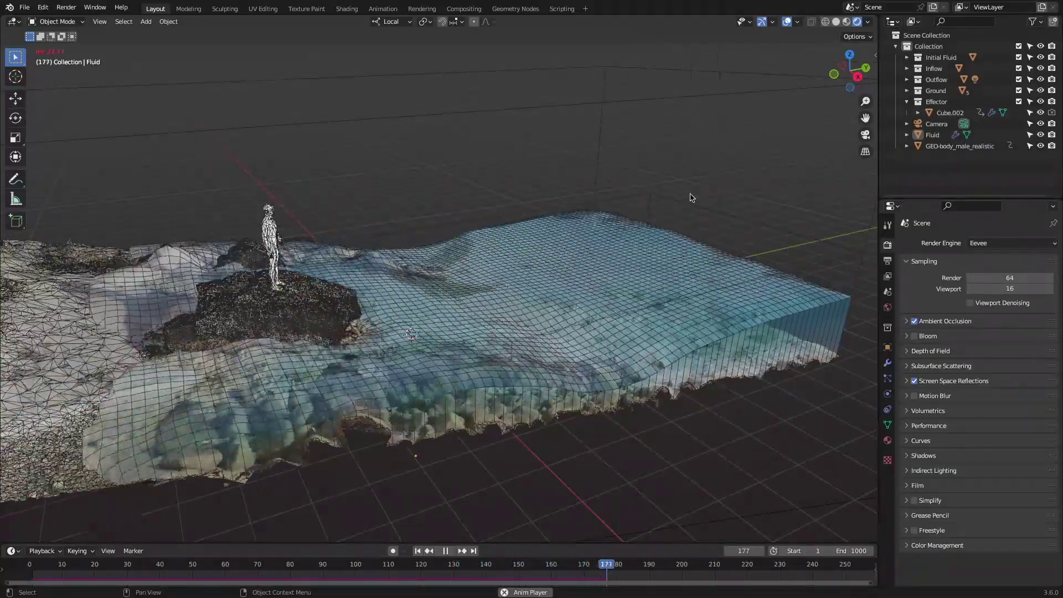
scroll(540, 228, "up", 1)
middle_click_drag(521, 228, 595, 218)
scroll(600, 216, "up", 1)
key("shift+alt+z")
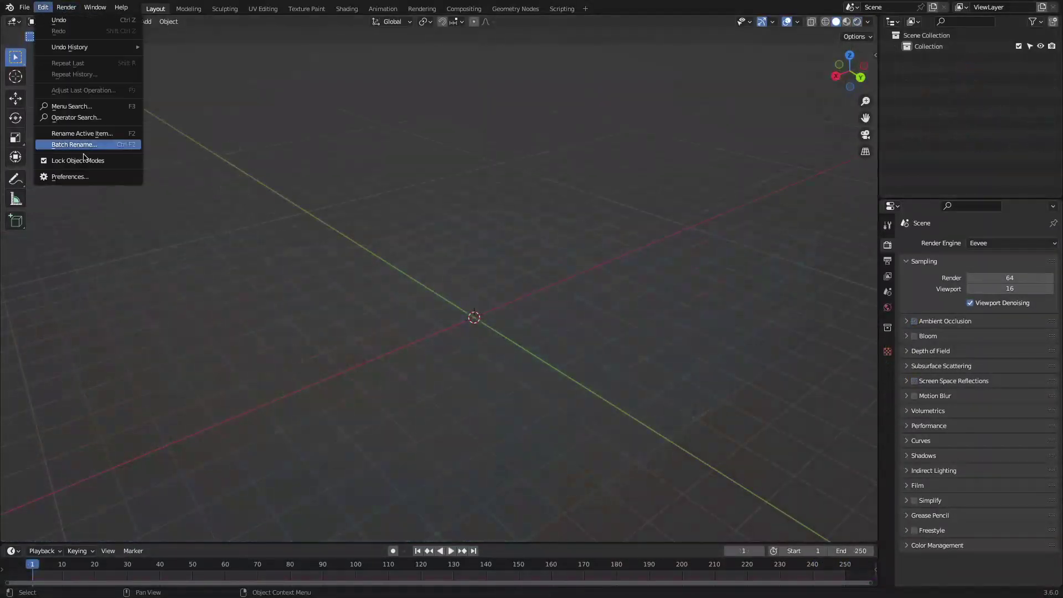
Step: Enable the Cell Fluids add-on in the preferences and save them
left_click(114, 176)
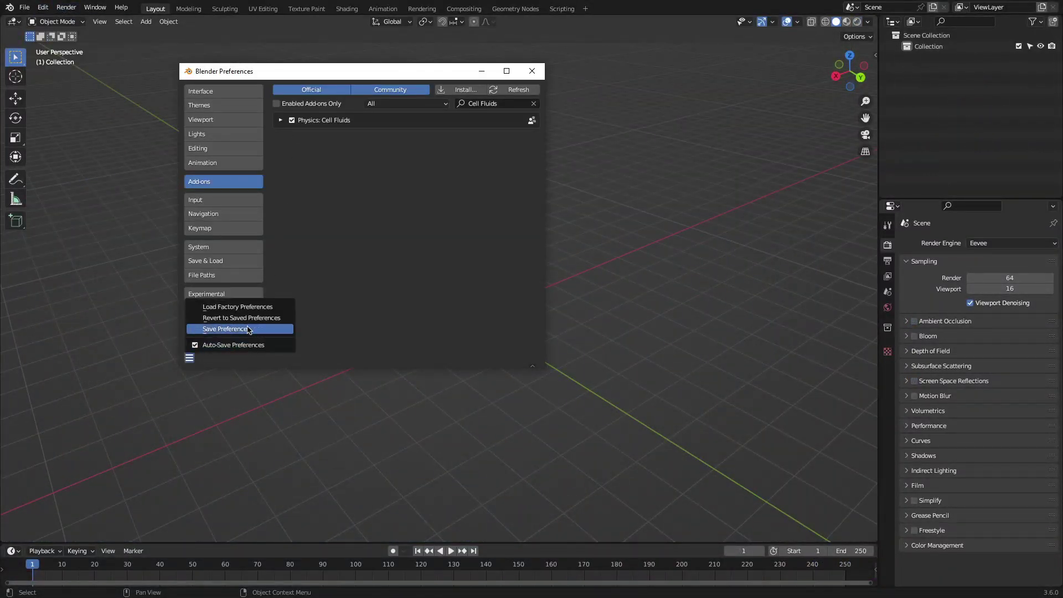
left_click(532, 71)
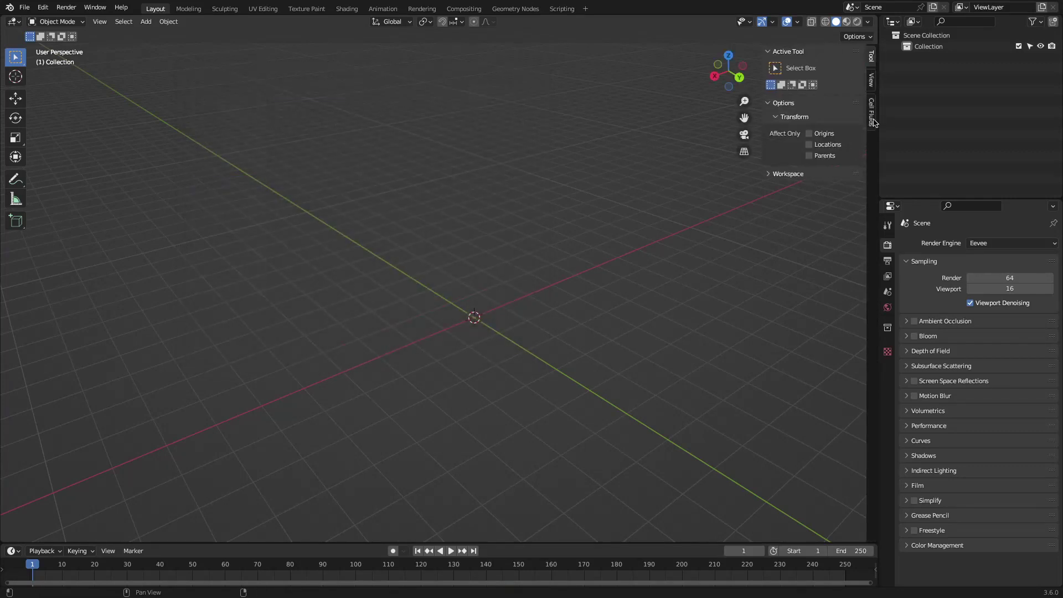
Step: Create a new Cell Fluids object and assign new Initial Fluid, Inflow, Outflow, Ground and Effector collections to it
left_click(796, 75)
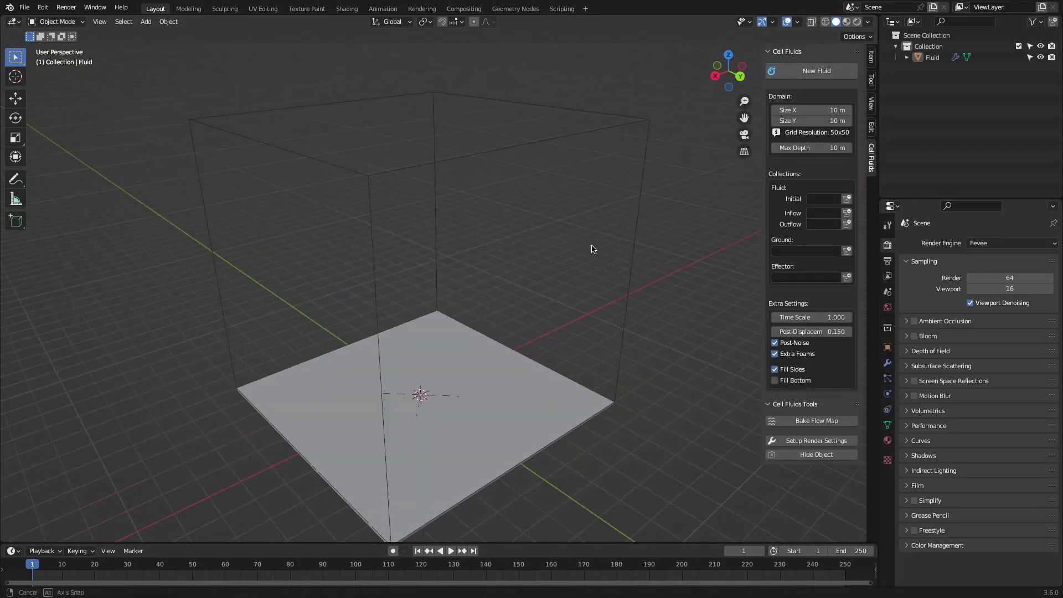
left_click_drag(762, 176, 700, 175)
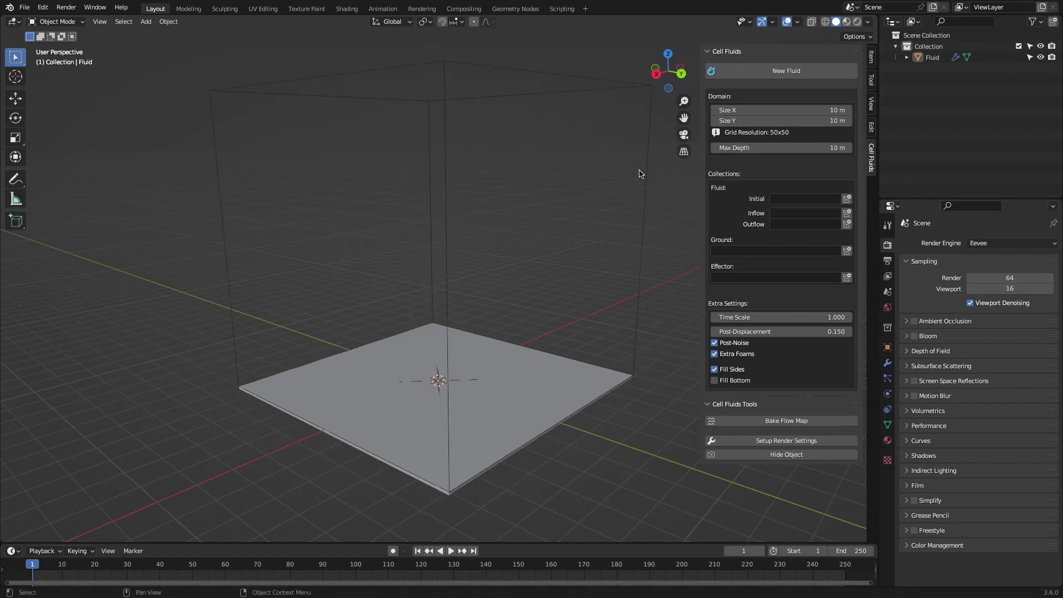
left_click(847, 198)
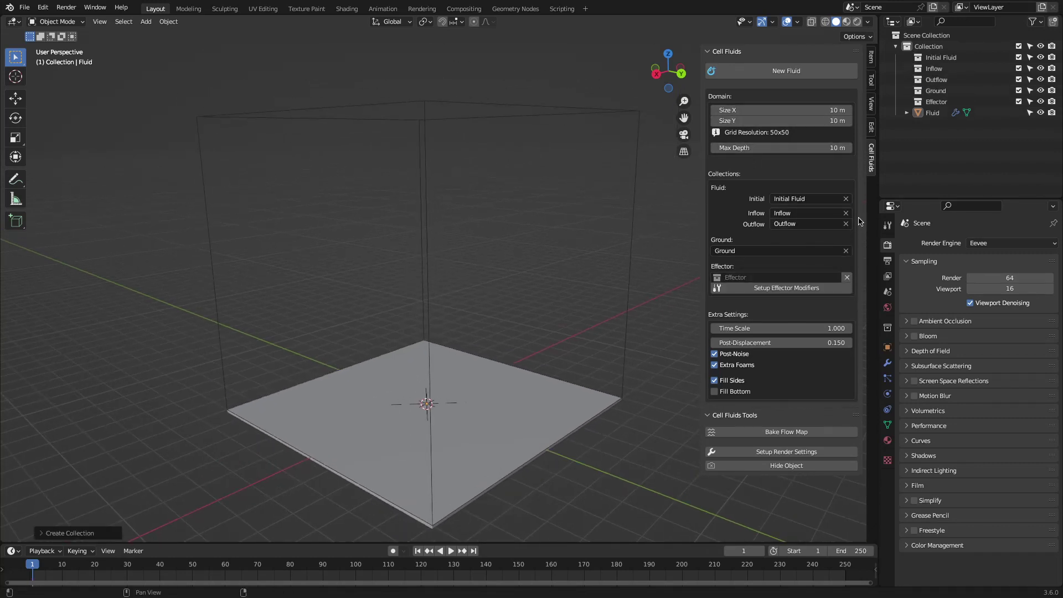
Step: Add a cube to the Initial Fluid collection and raise it vertically to the upper part of the fluid domain
left_click(950, 60)
key("shift+a")
mouse_move(549, 226)
left_click(588, 248)
key("g")
key("z")
left_click(610, 54)
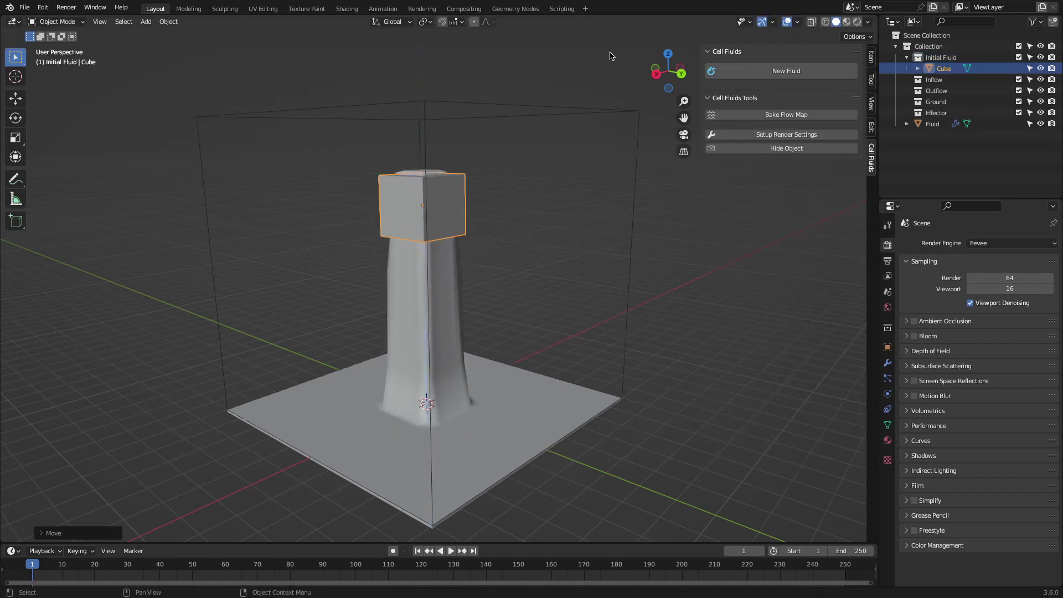
Step: Switch the viewport to rendered shading and play the simulation of the cube's fluid falling into the domain
left_click(856, 22)
scroll(576, 224, "up", 1)
key("space")
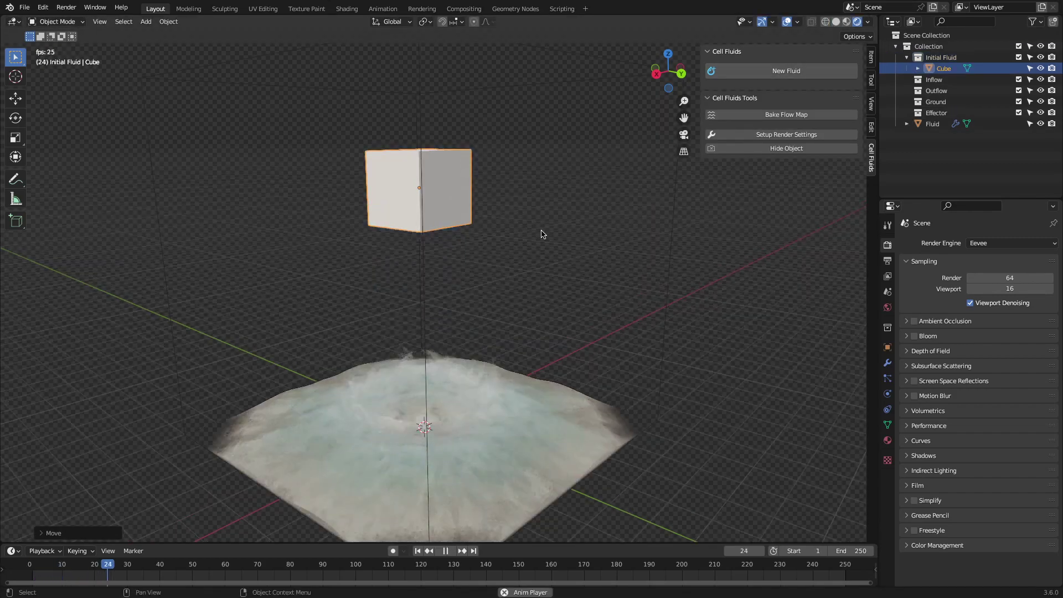
key("Escape")
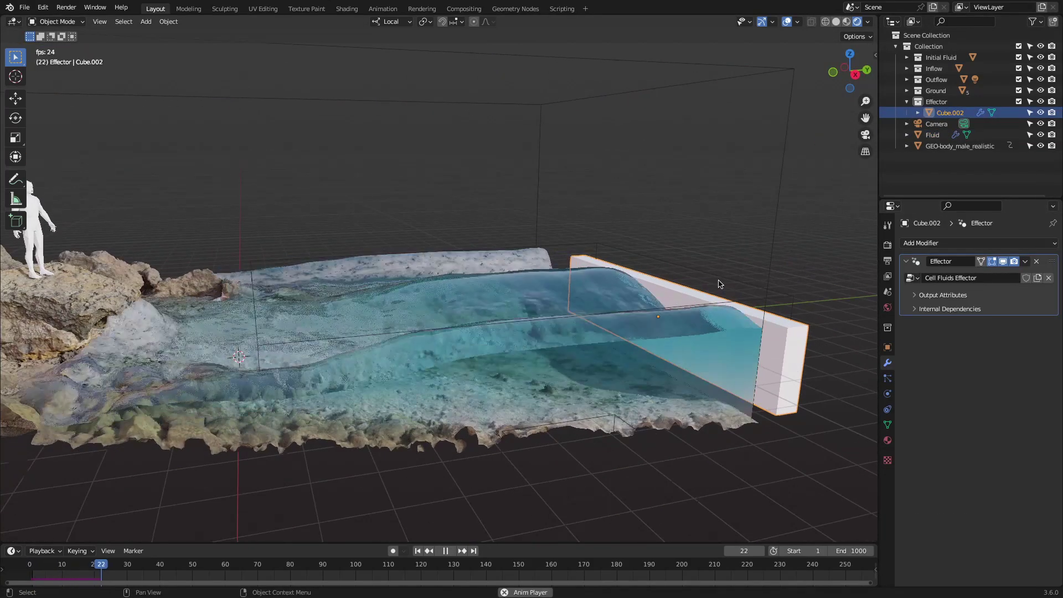
Step: Move the Cube.002 effector wall back and forth through the coastal water while the simulation plays to generate waves
mouse_move(719, 284)
middle_mouse_down()
mouse_move(687, 291)
mouse_move(724, 282)
middle_mouse_up()
key("g")
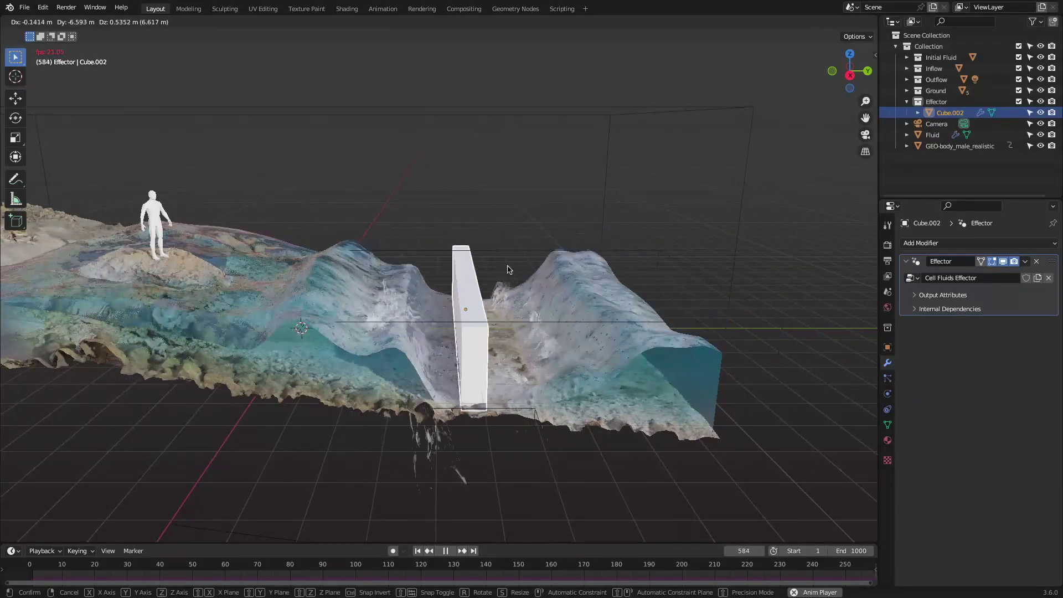
left_click(507, 267)
middle_click_drag(508, 224, 521, 282)
key("g")
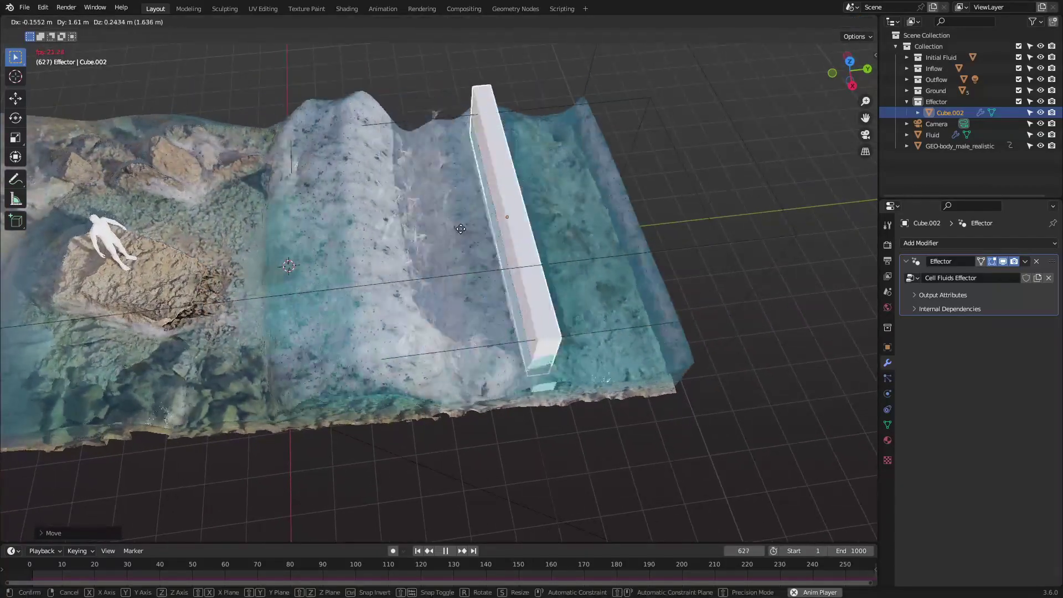
left_click(760, 199)
middle_click_drag(582, 227, 587, 172)
key("g")
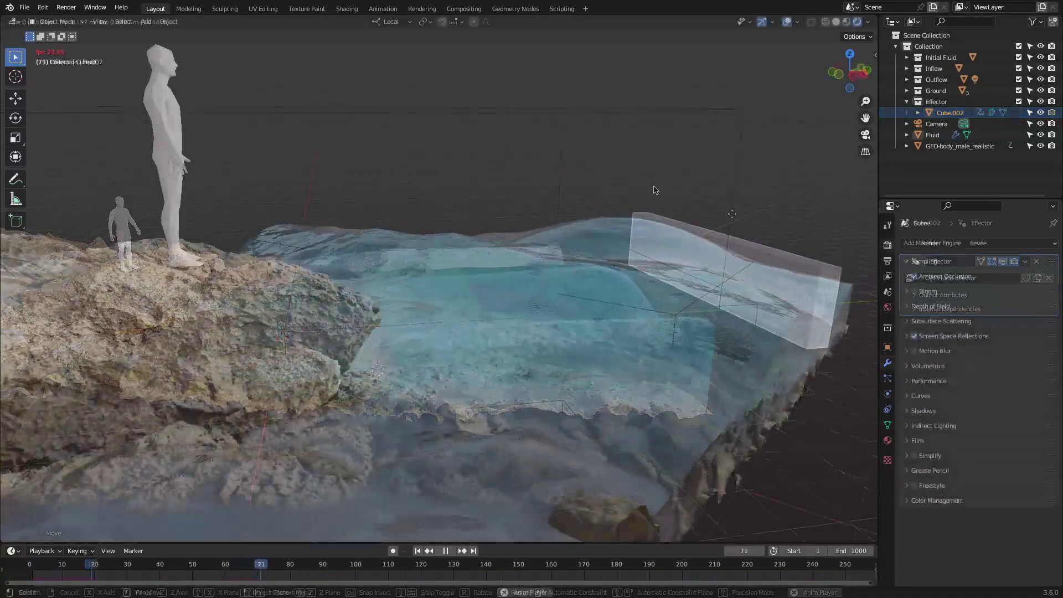
Step: Set the coastal scene's render engine to Cycles and play the wave simulation
middle_click_drag(575, 222, 642, 211)
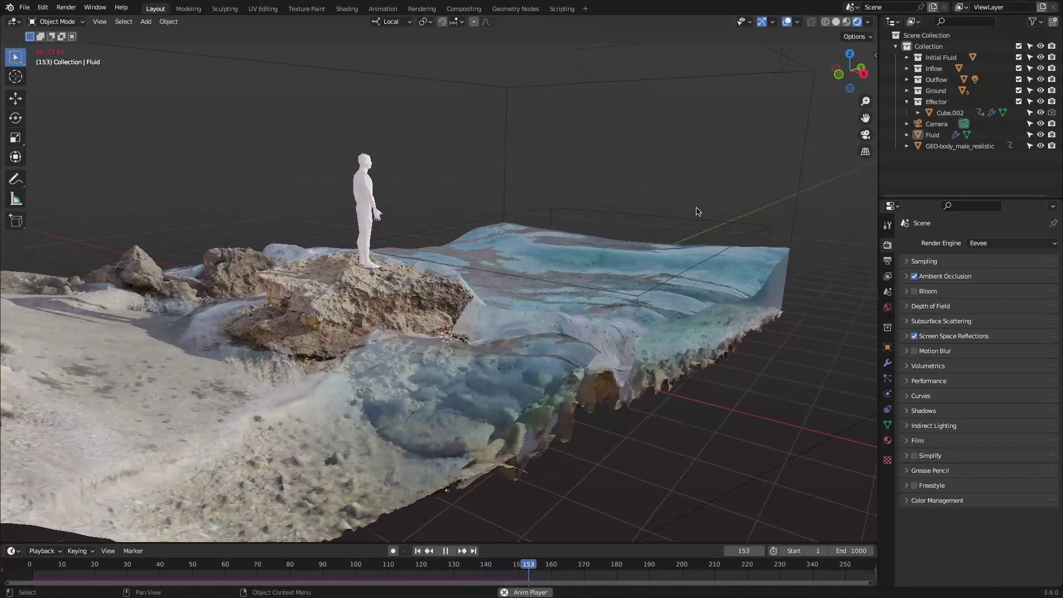
key("space")
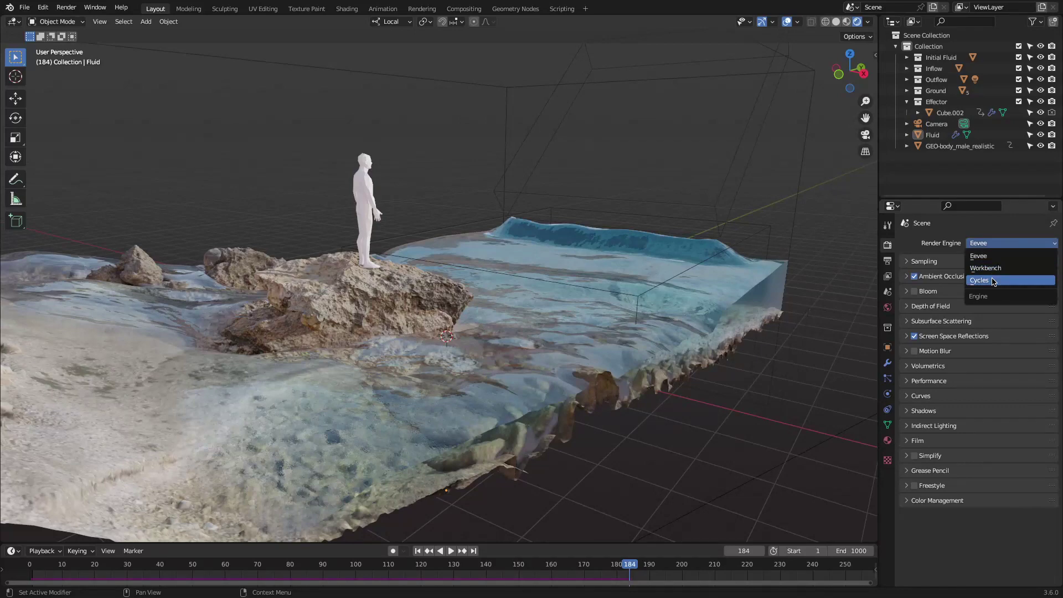
left_click(990, 280)
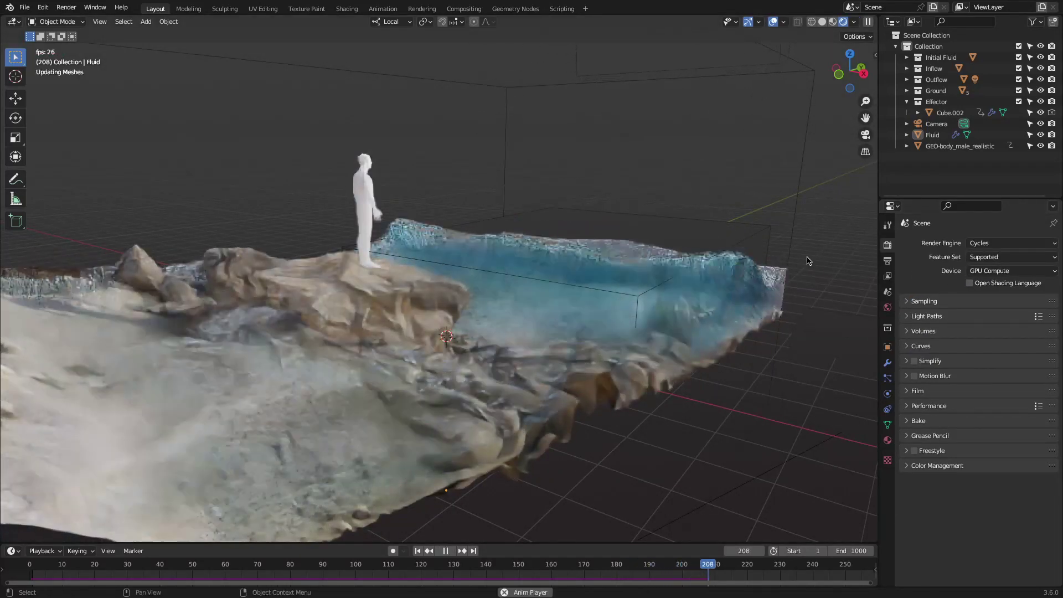
key("space")
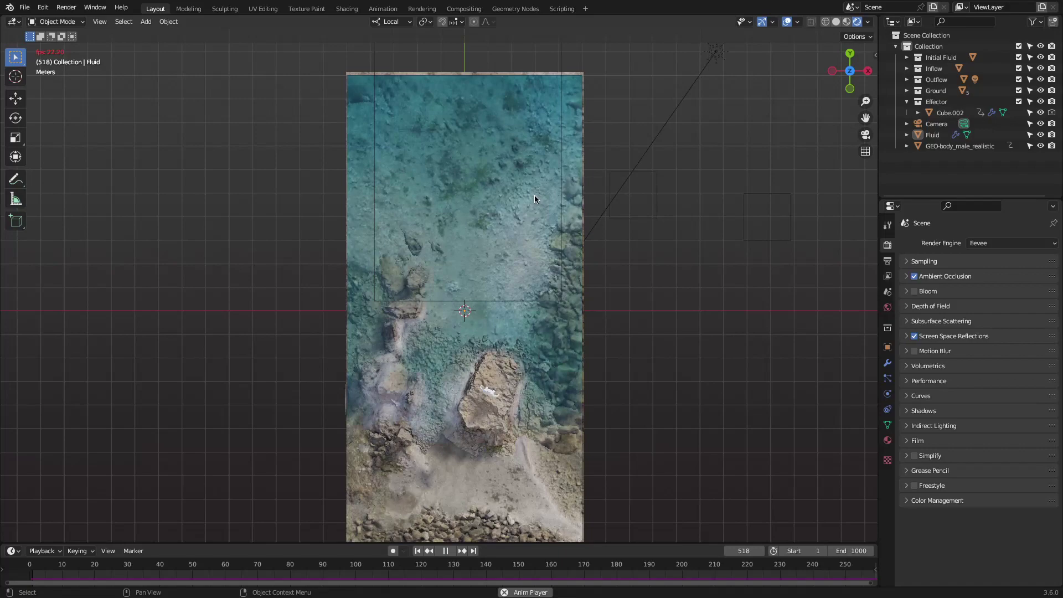
scroll(534, 195, "up", 2)
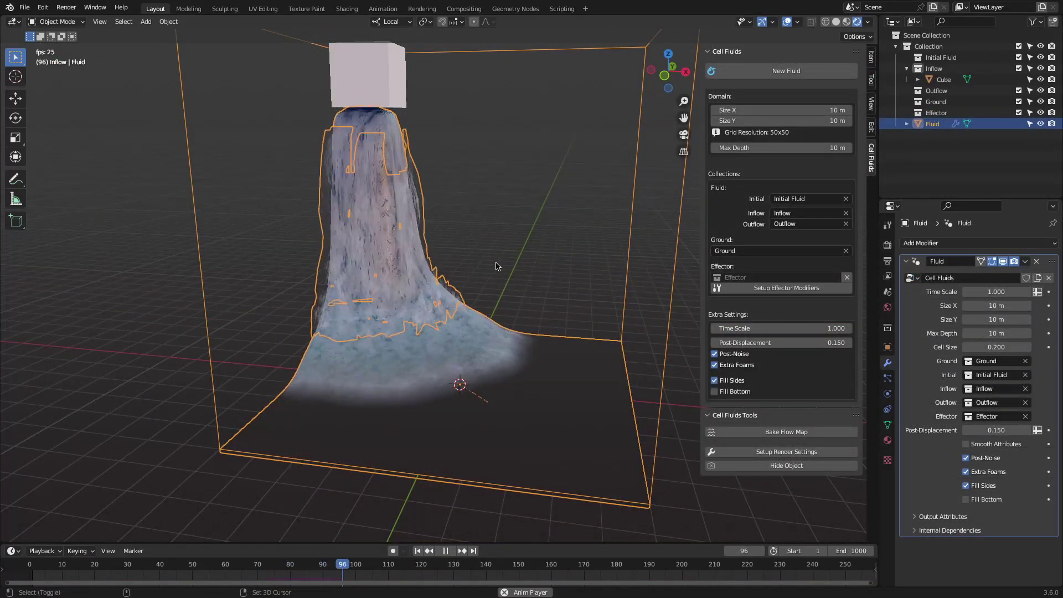
Step: Go to frame 117 of the inflow simulation and bake the fluid's flow map, playing the baked result
key("space")
middle_click_drag(496, 266, 503, 311)
key("space")
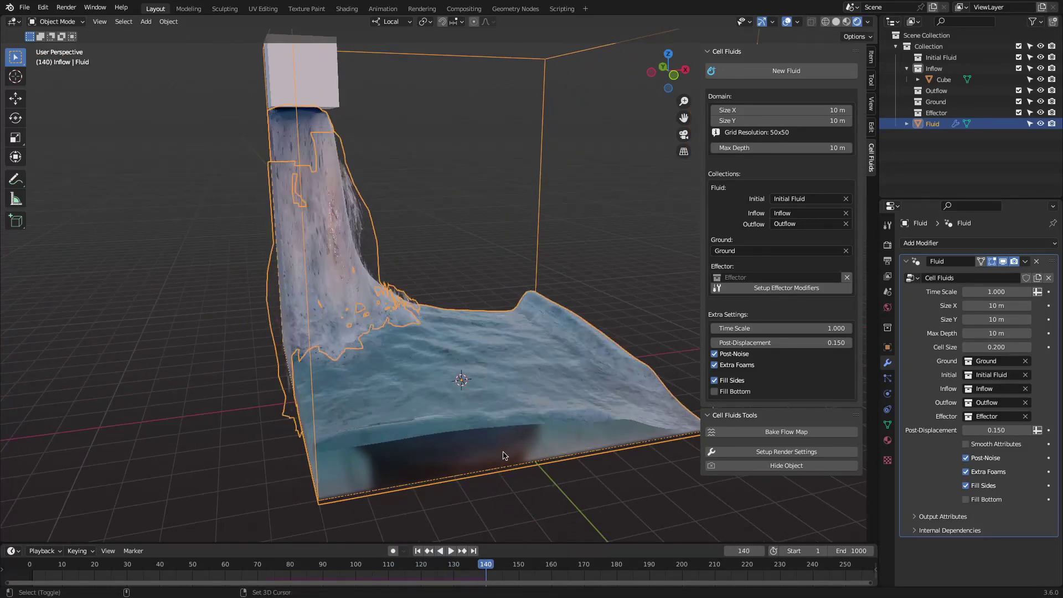
left_click_drag(455, 571, 413, 569)
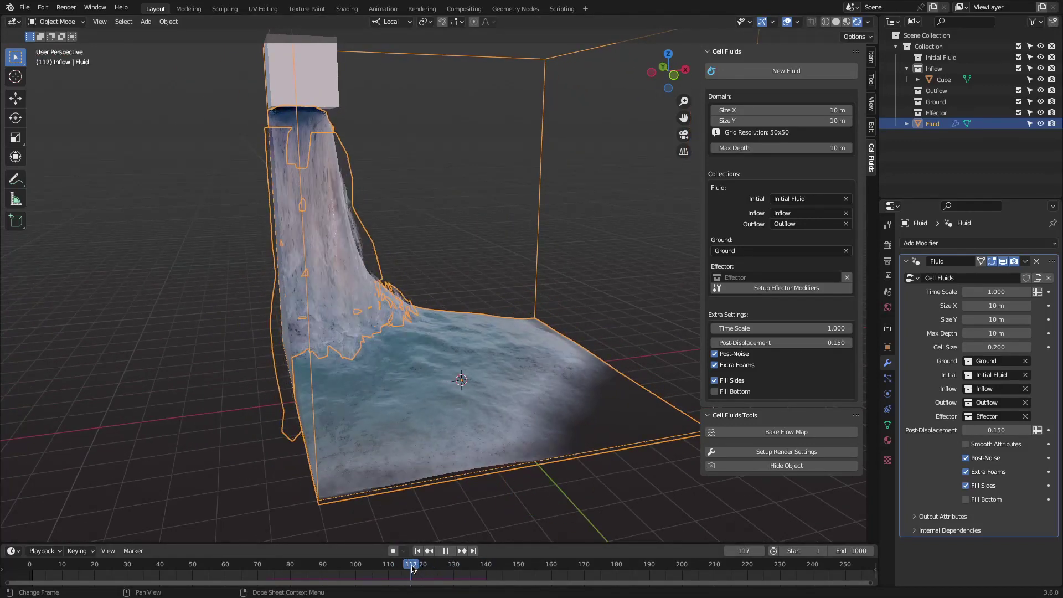
left_click(775, 432)
key("space")
middle_click_drag(602, 346, 565, 332)
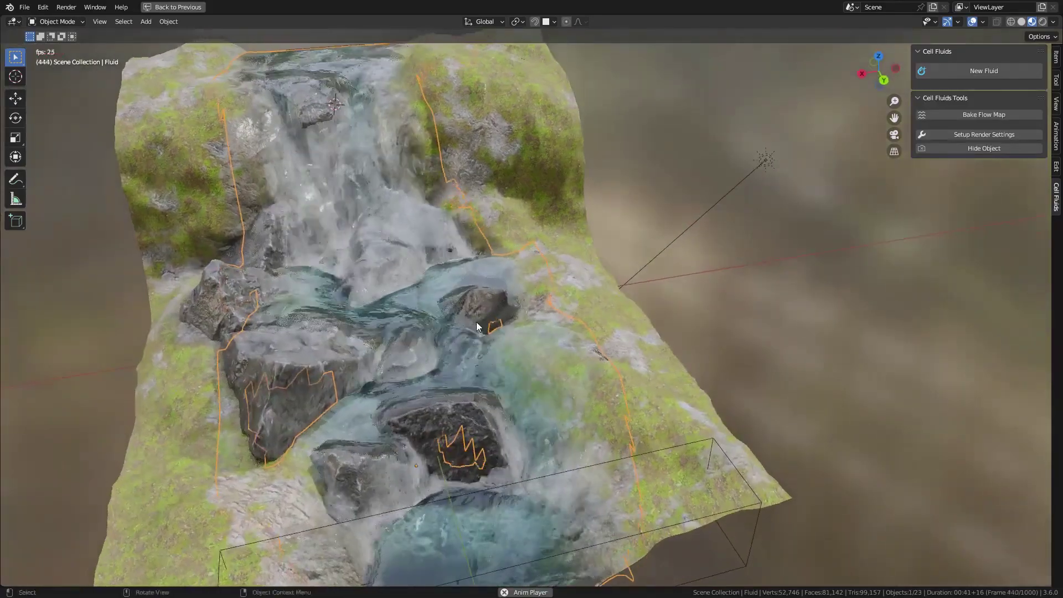
Step: Enter Edit Mode on the mossy waterfall's baked fluid and examine its mesh among the rocks
middle_click_drag(476, 321, 487, 277)
key("Tab")
scroll(443, 332, "up", 3)
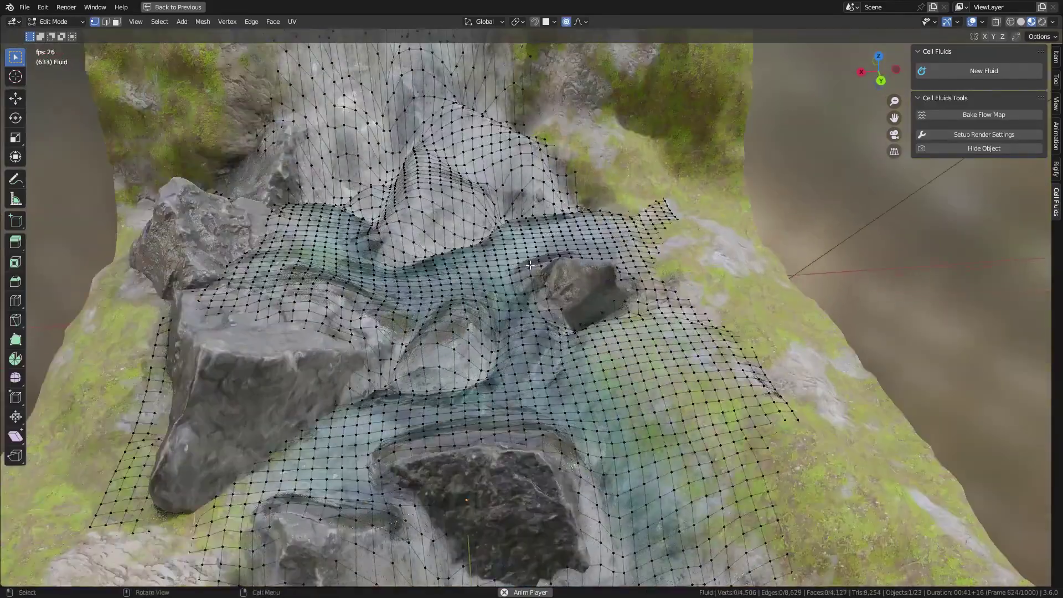
middle_click_drag(548, 294, 649, 326)
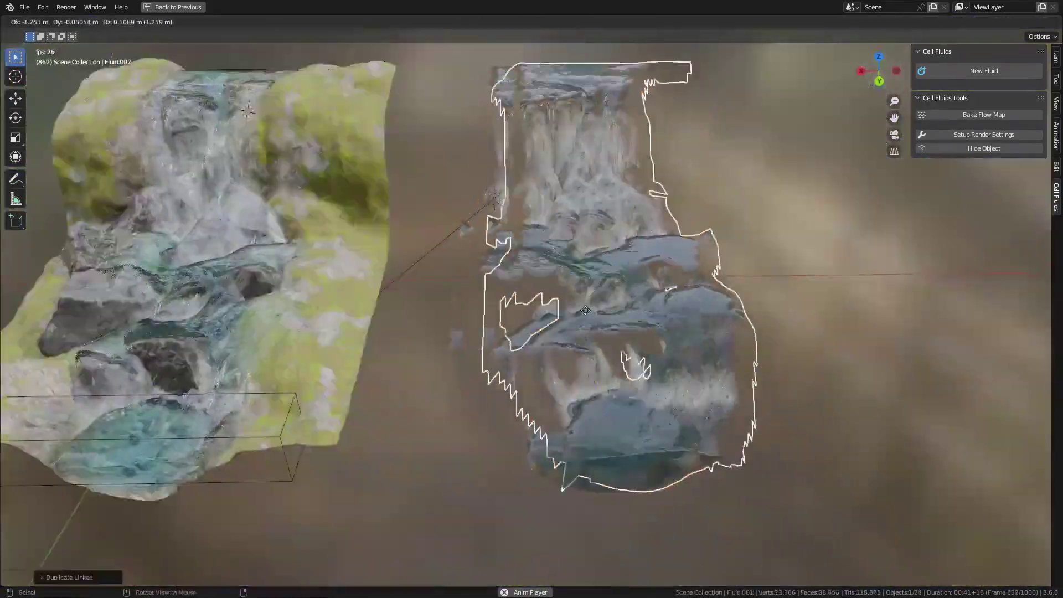
Step: Make two linked duplicates of the baked waterfall fluid and place them in a row beside the original scene
key("alt+d")
left_click(799, 308)
key("alt+d")
middle_click_drag(799, 308, 561, 315, "shift")
left_click(742, 310)
scroll(532, 319, "down", 3)
middle_click_drag(460, 340, 599, 291, "shift")
scroll(599, 290, "up", 1)
middle_click_drag(467, 323, 584, 298)
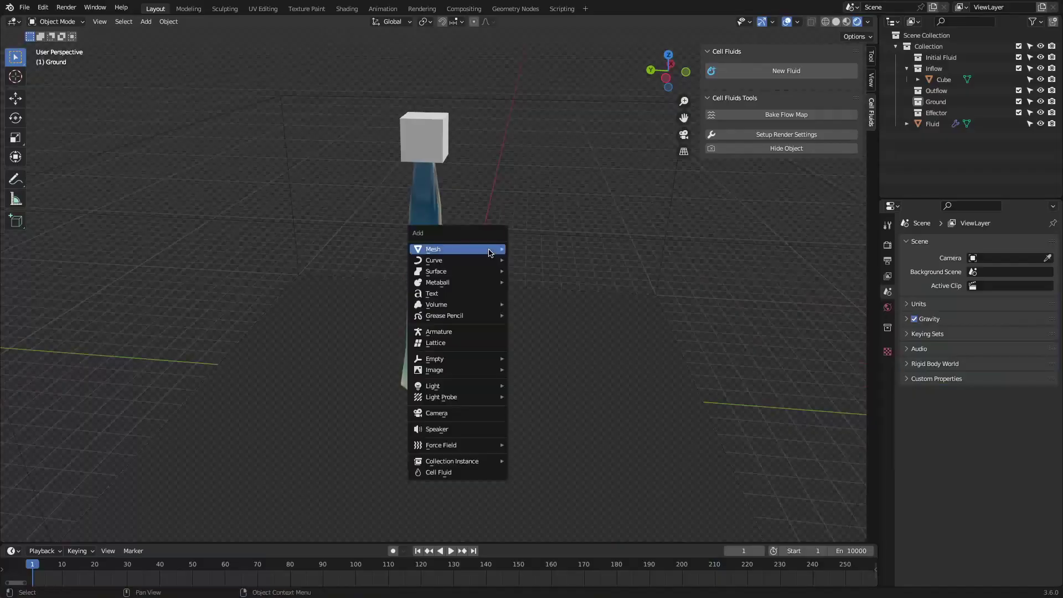
Step: Add a cube to the Ground collection and make it a larger open-topped box placed beneath the falling fluid
left_click(530, 275)
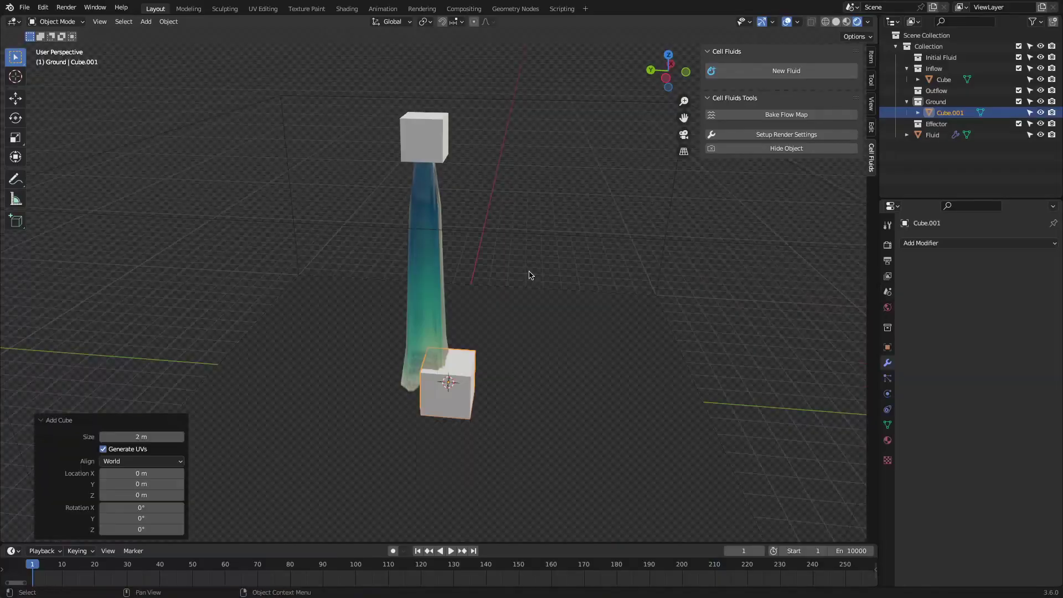
left_click(532, 223)
key("s")
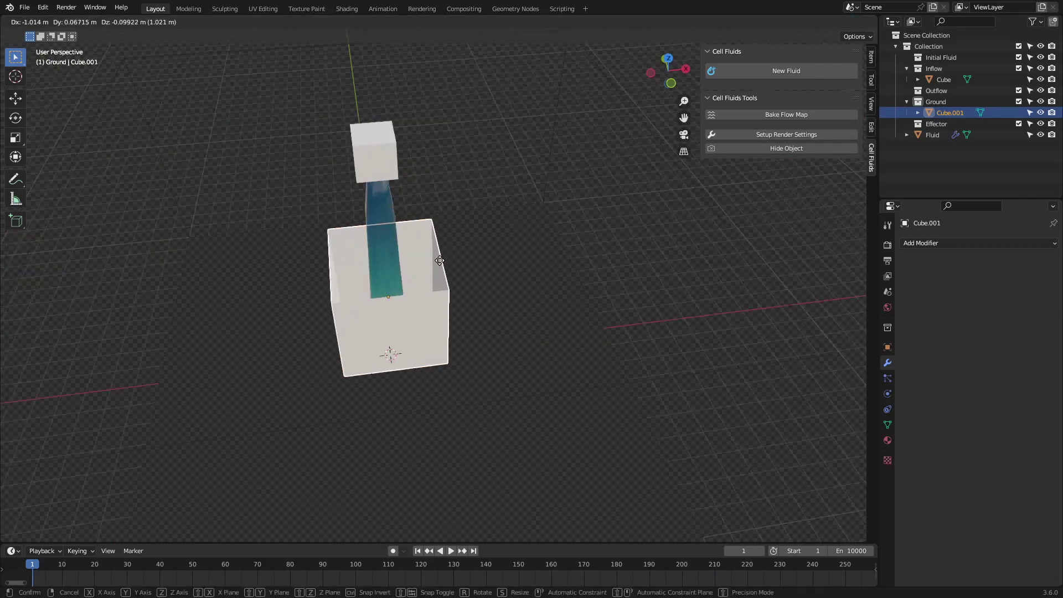
left_click(436, 260)
middle_click_drag(411, 263, 500, 241)
scroll(457, 275, "up", 3)
Step: Test the simulation against the open box, and lower the box's walls in Edit Mode
key("space")
key("Escape")
key("Tab")
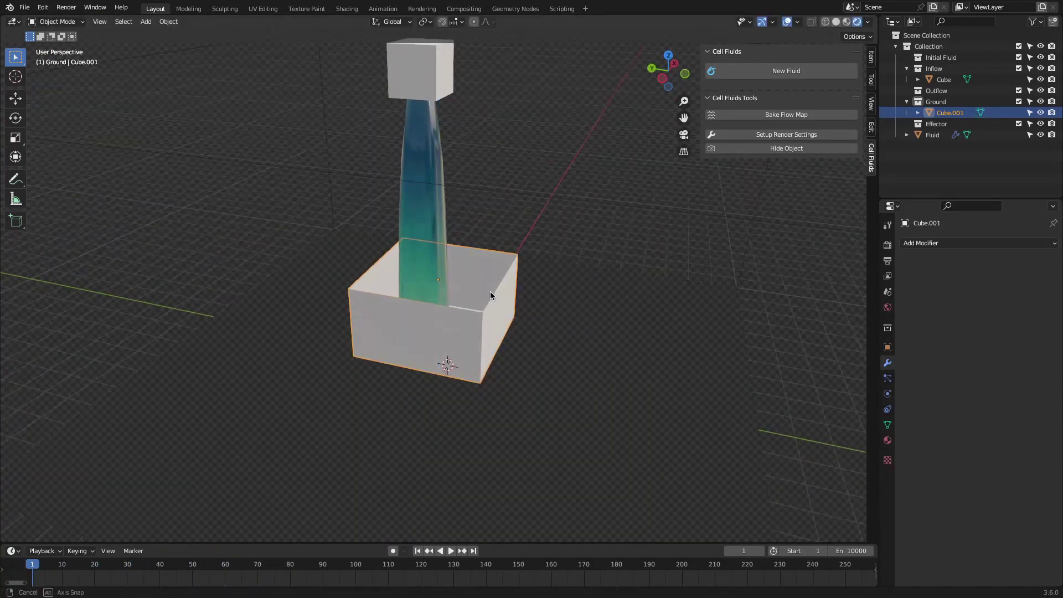
Step: Enlarge and raise the open box, and apply its location, rotation and scale
key("s")
mouse_move(490, 295)
middle_mouse_down()
mouse_move(510, 305)
mouse_move(486, 298)
middle_mouse_up()
left_click(551, 308)
key("g")
key("z")
left_click(525, 293)
key("ctrl+a")
left_click(504, 292)
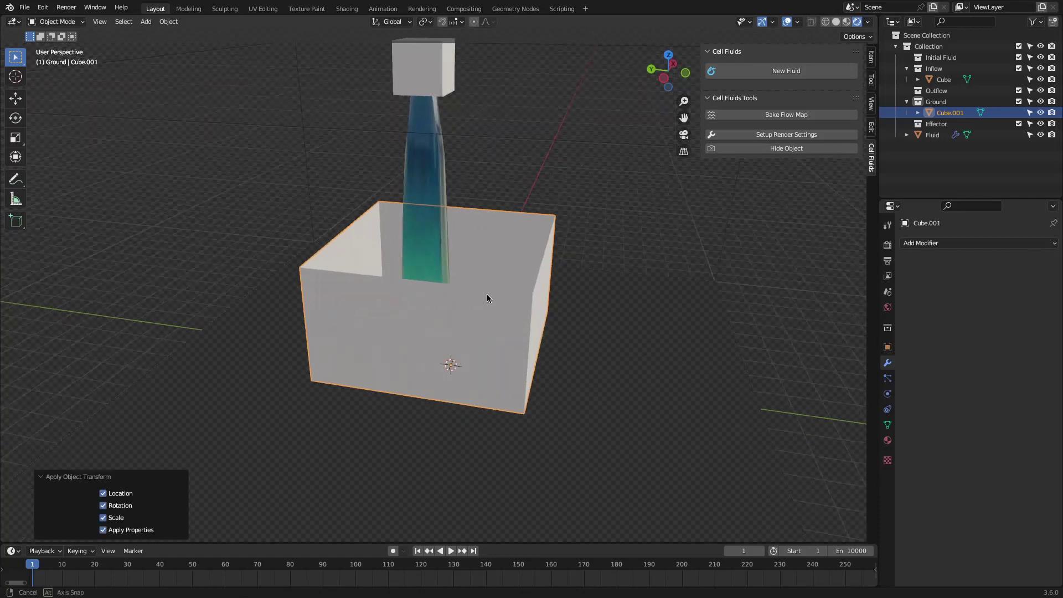
Step: Thicken the open box's walls with a Solidify modifier and apply the modifier
left_click(974, 243)
left_click(831, 410)
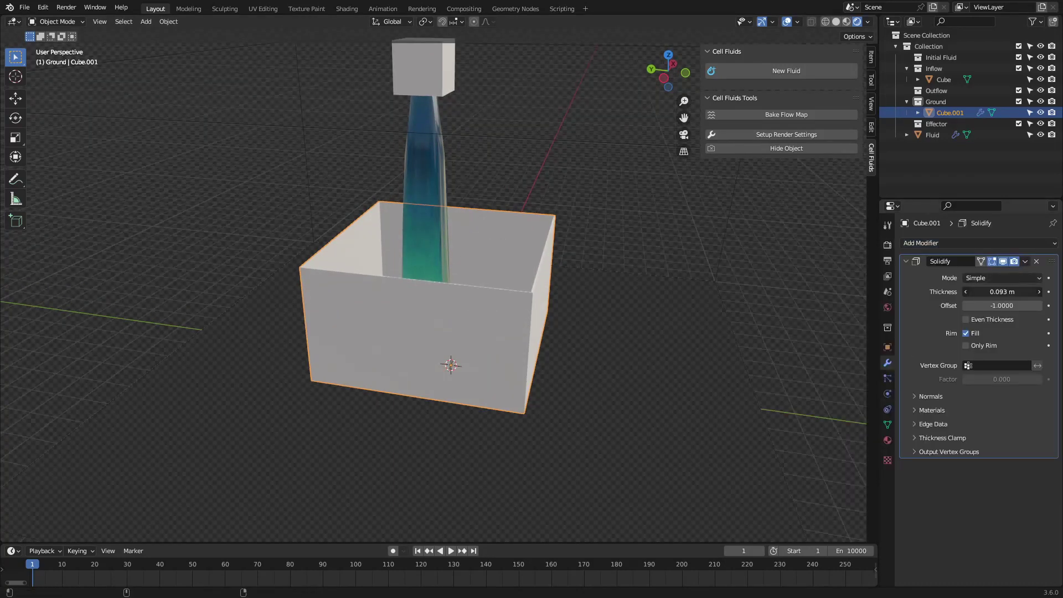
left_click(1025, 262)
left_click(1001, 277)
Step: Check the thickened box's normals with the Face Orientation overlay, and turn the overlay off
left_click(797, 23)
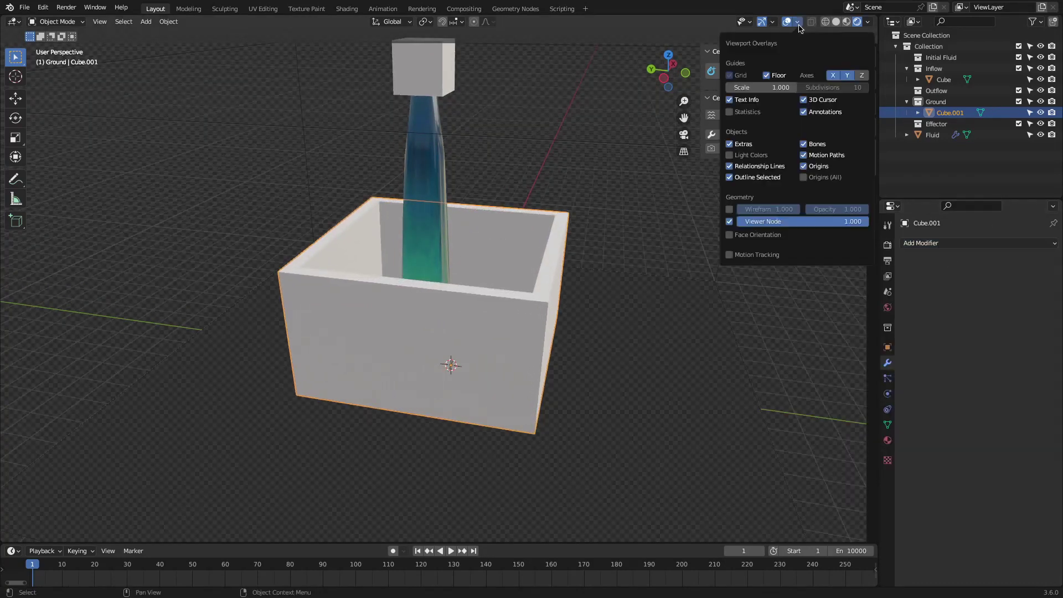
left_click(751, 234)
middle_click_drag(578, 249, 637, 257)
left_click(797, 22)
left_click(734, 237)
Step: Play the simulation over the ground plane, move the plane out from under the inflow, and return to the first frame
key("space")
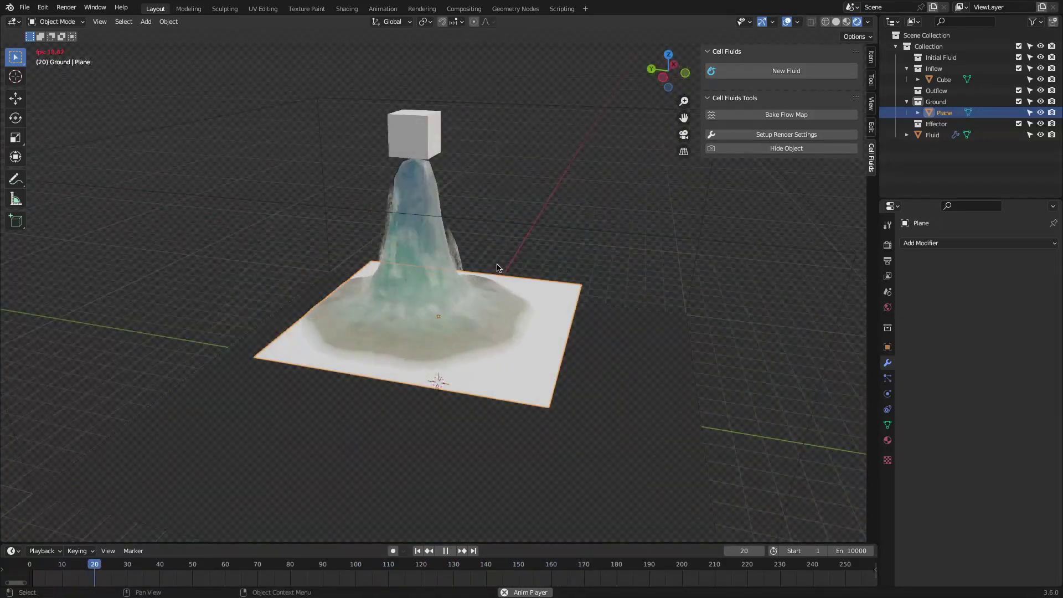
middle_click_drag(496, 269, 471, 277)
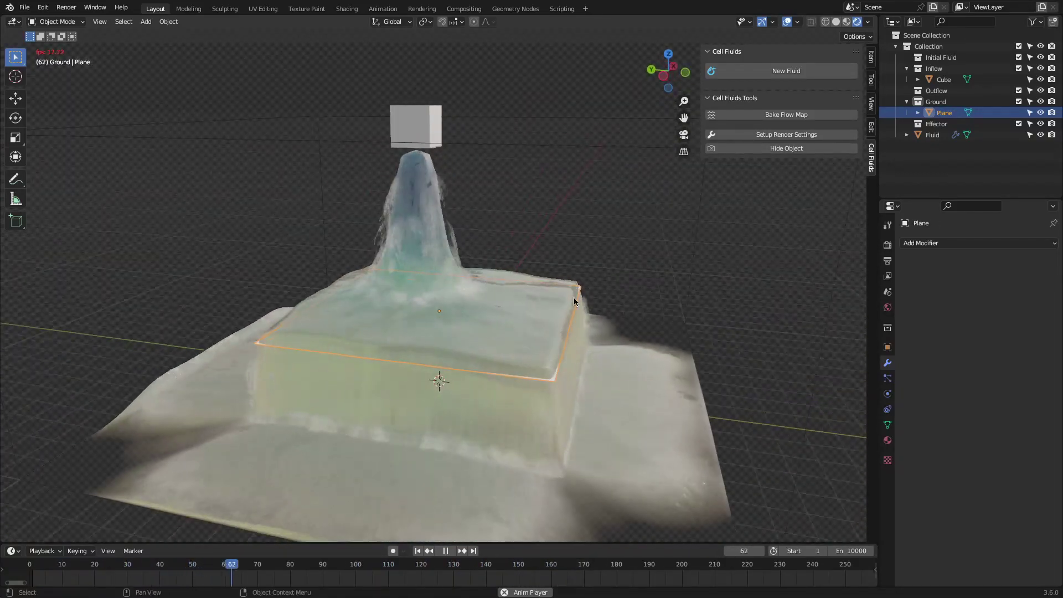
key("g")
left_click(833, 252)
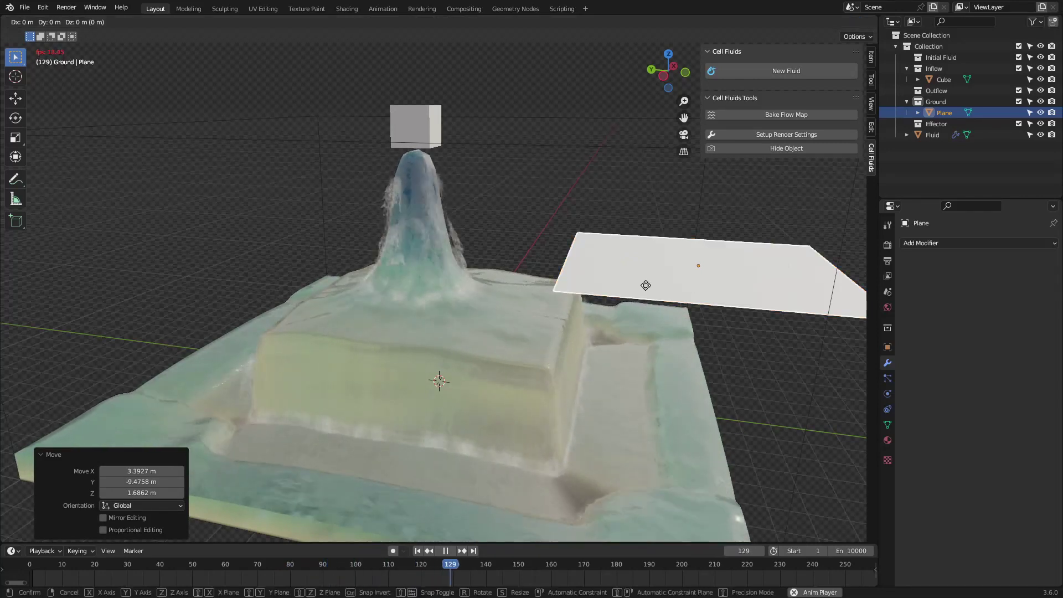
key("shift+Left")
key("space")
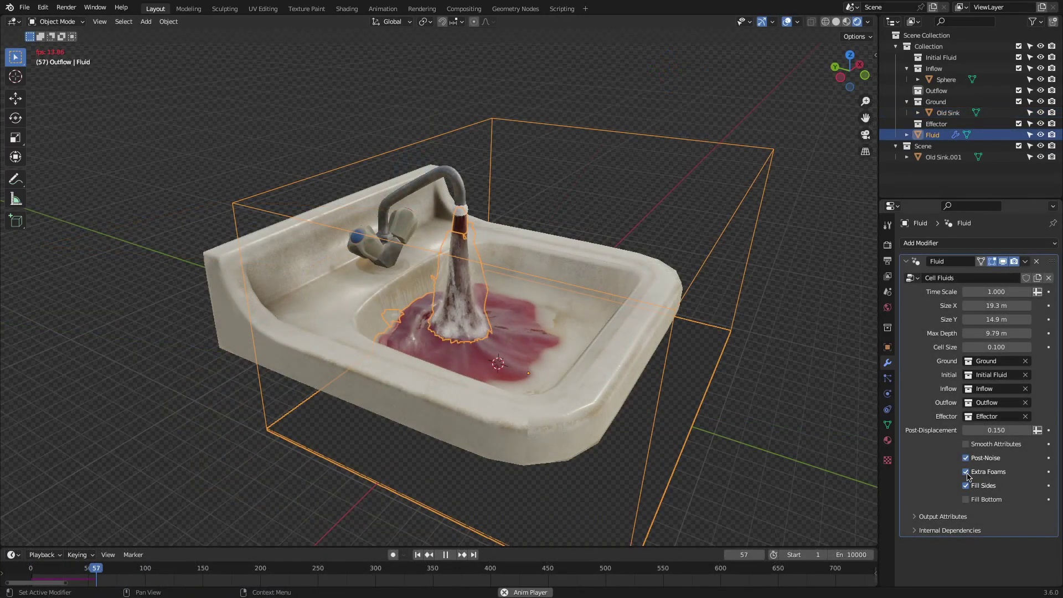
Step: Disable Extra Foams and Fill Sides on the sink's fluid, and deselect it
left_click_drag(966, 472, 967, 485)
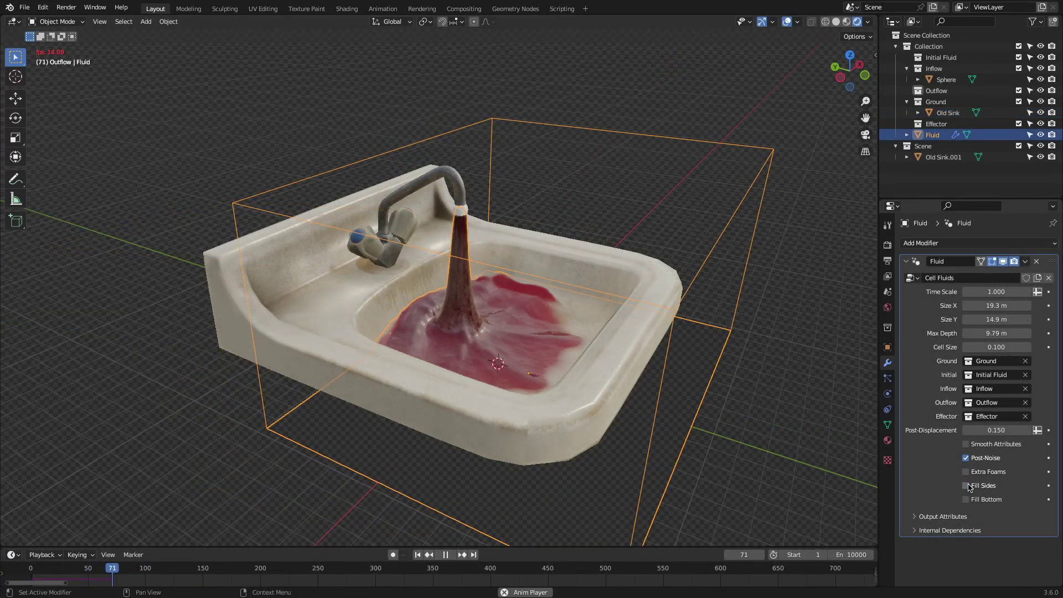
left_click(813, 393)
scroll(557, 343, "up", 5)
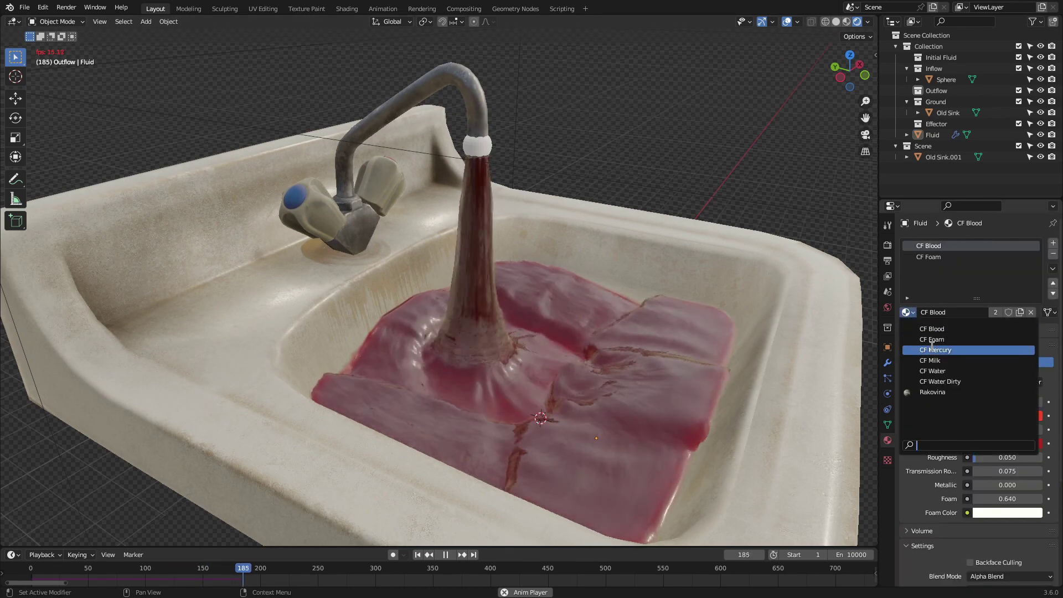
Step: Try CF Mercury, CF Water Dirty and CF Water as the sink fluid's material, and switch back to CF Blood
left_click(932, 349)
scroll(871, 313, "down", 2)
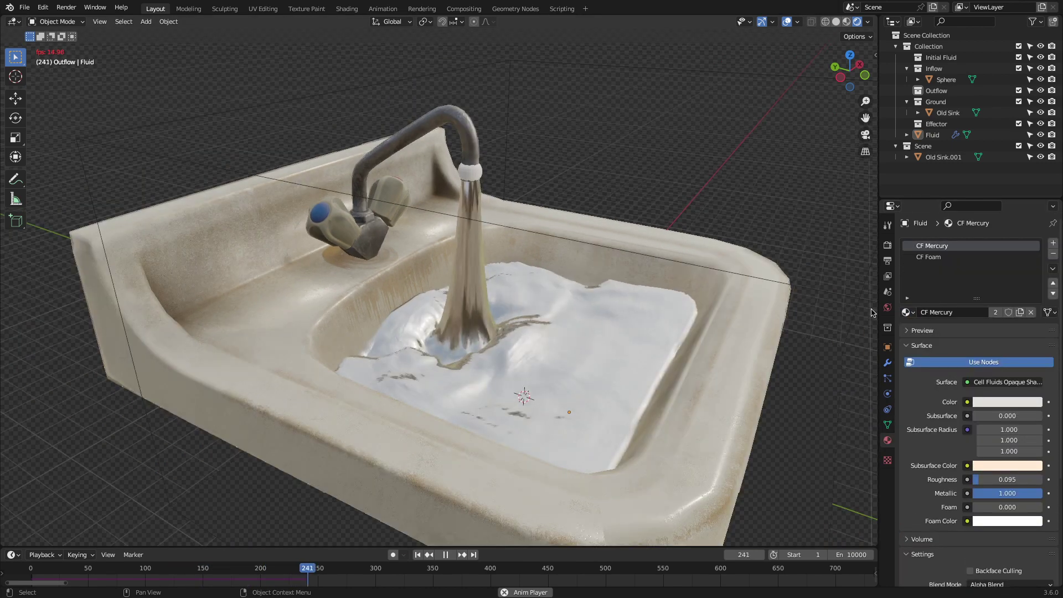
middle_click_drag(664, 333, 717, 349)
left_click(939, 381)
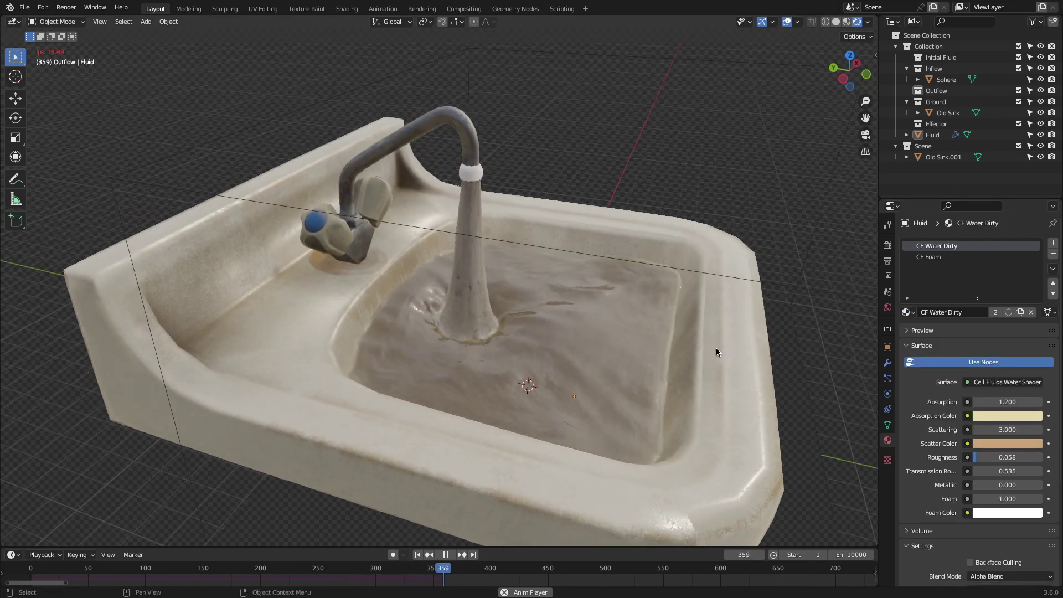
left_click(908, 312)
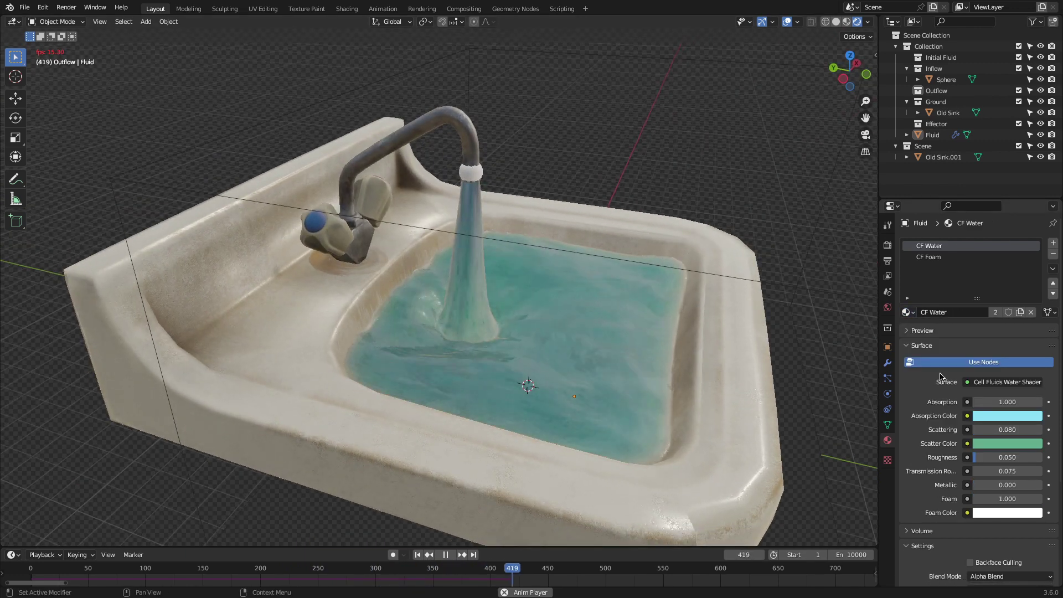
left_click(931, 330)
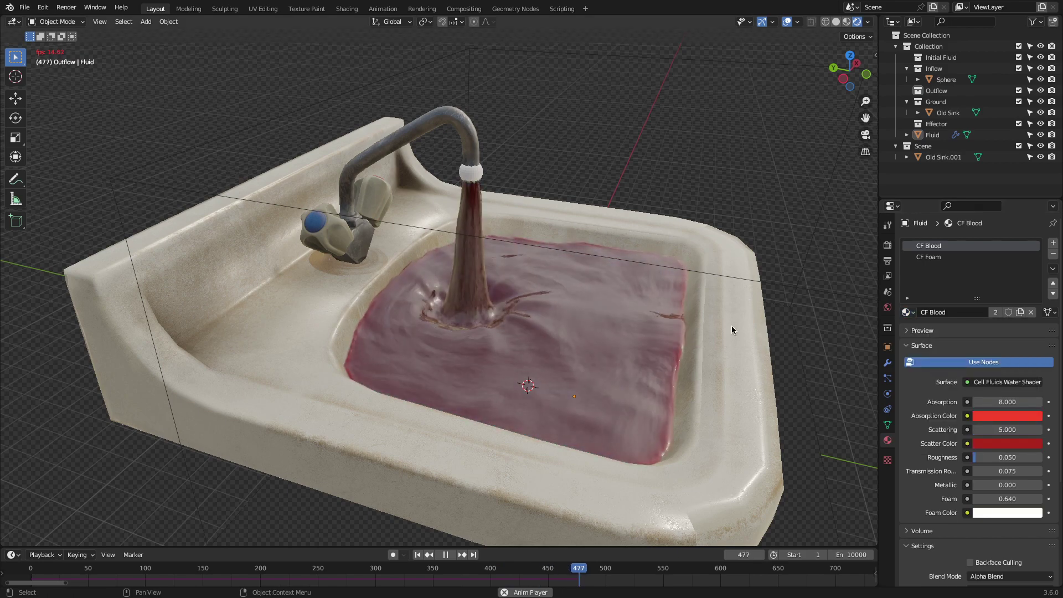
Step: Open the Absorption Color of the sink fluid's CF Blood material
left_click(1005, 415)
middle_click_drag(740, 289, 630, 306)
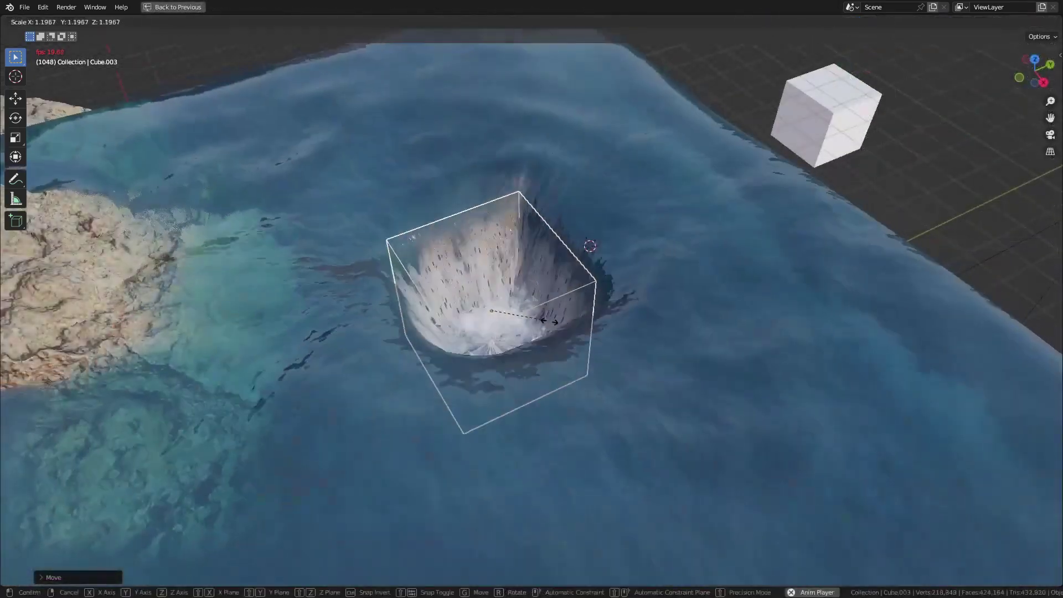
Step: Enlarge the wireframe cube in the ocean by about 1.2 times, and scale it again while the simulation plays
left_click(563, 327)
middle_click_drag(563, 327, 539, 313)
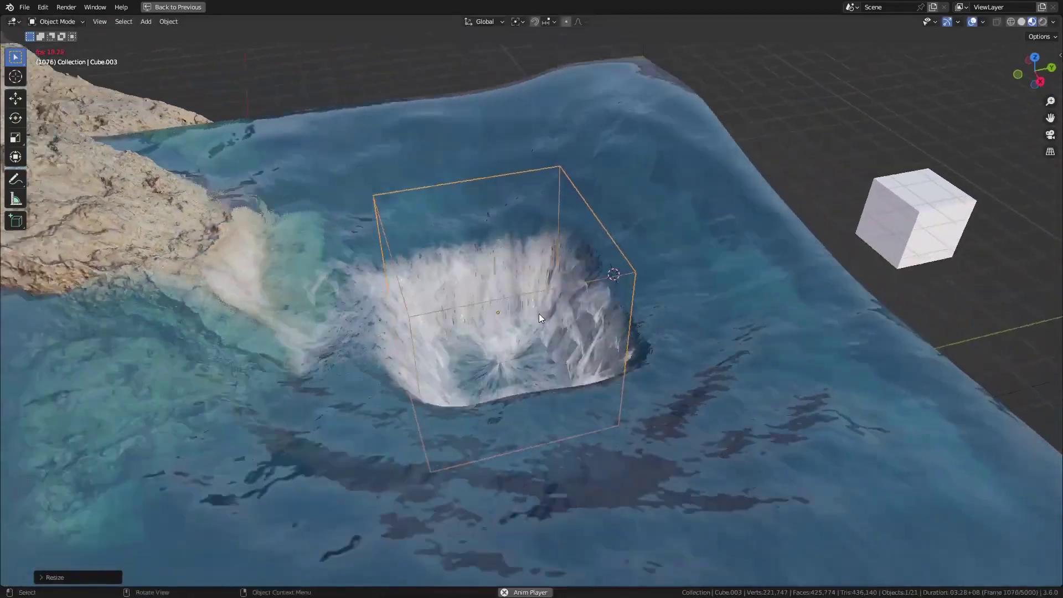
scroll(539, 313, "up", 1)
key("s")
left_click(614, 315)
Step: Move the wireframe cube sideways and slightly down through the ocean while the simulation plays
middle_click_drag(612, 318, 583, 318)
key("g")
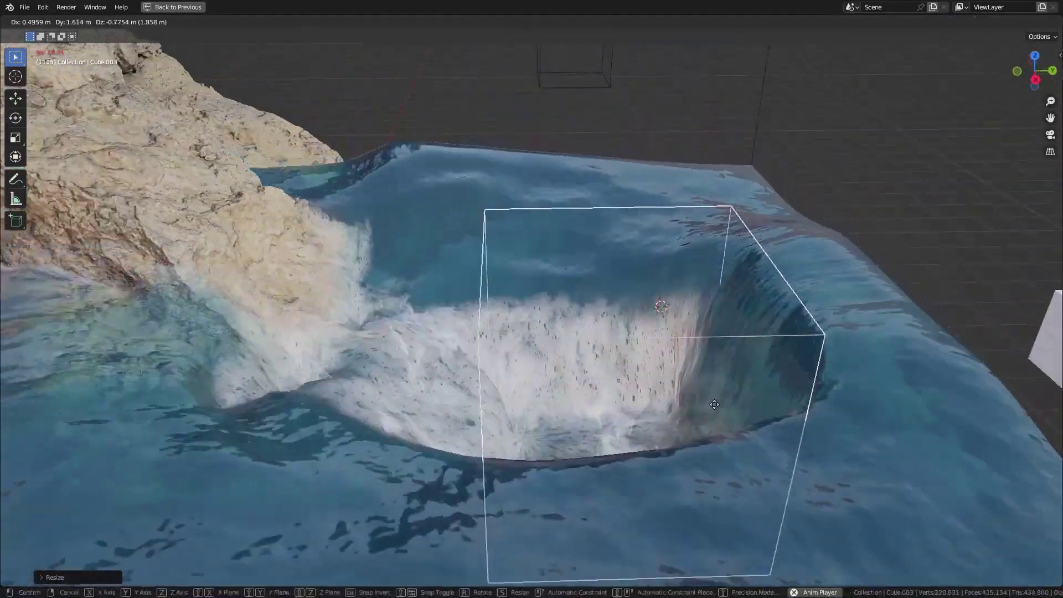
left_click(709, 417)
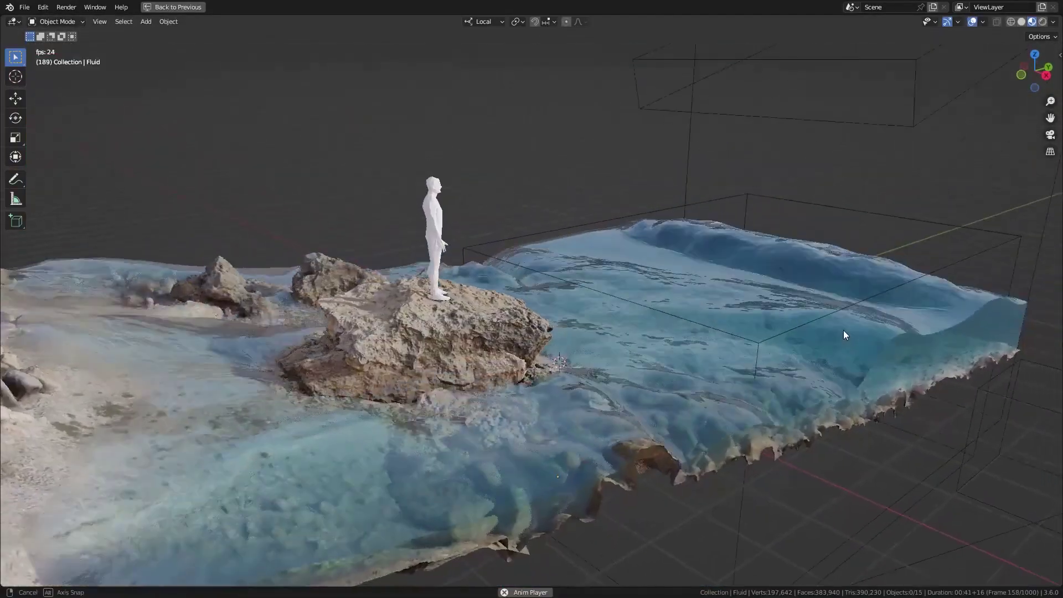
middle_click_drag(842, 330, 660, 333)
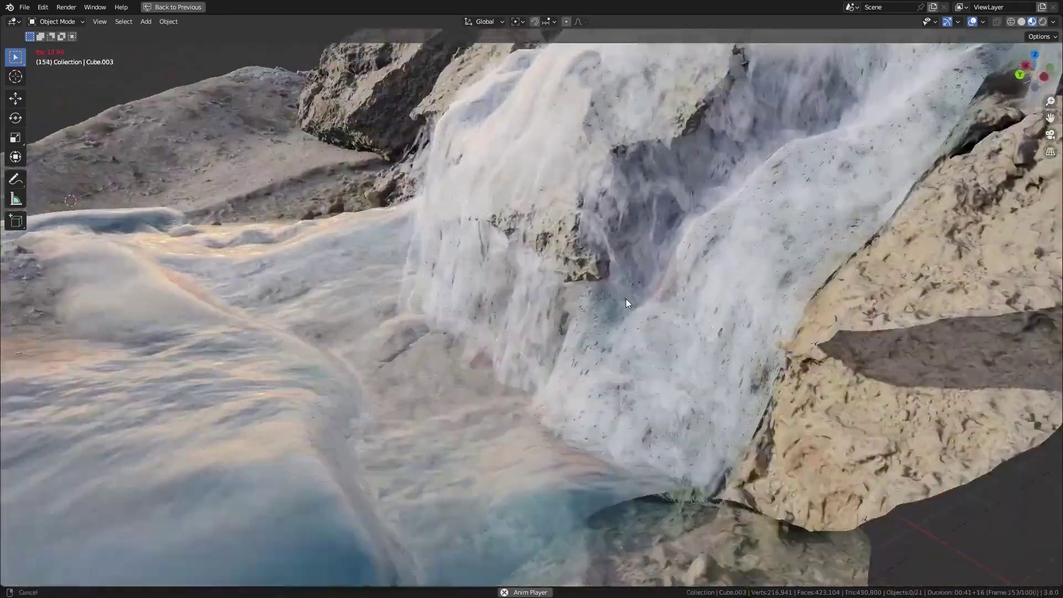
middle_click_drag(625, 298, 653, 317)
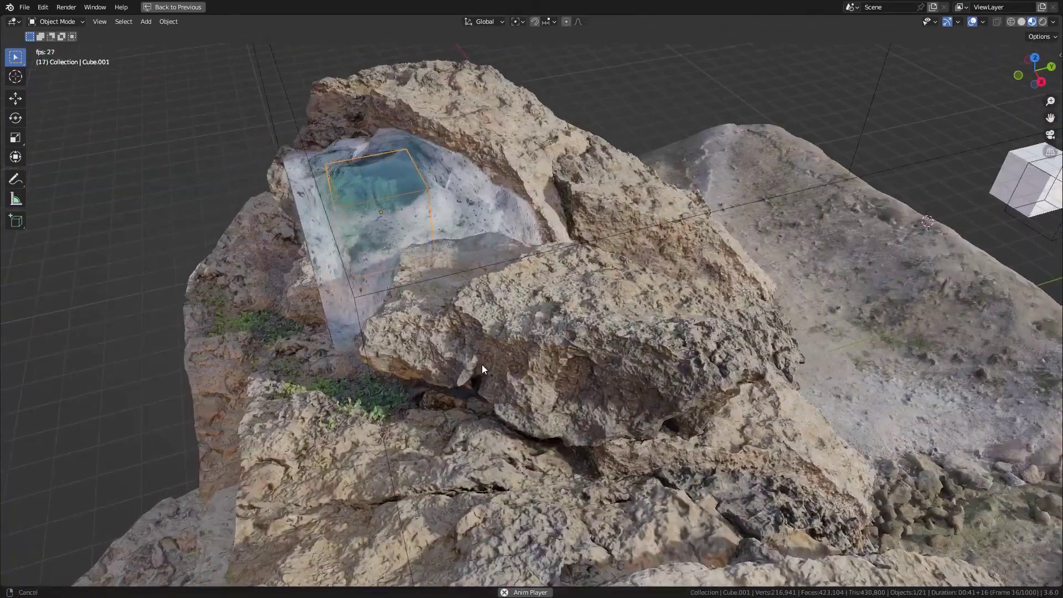
middle_click_drag(481, 364, 563, 366)
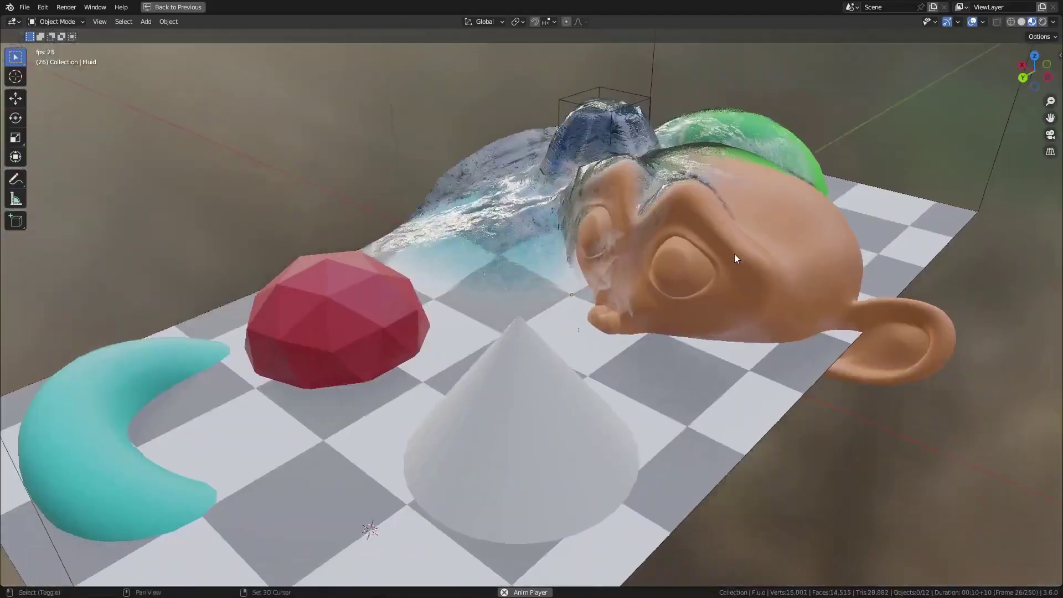